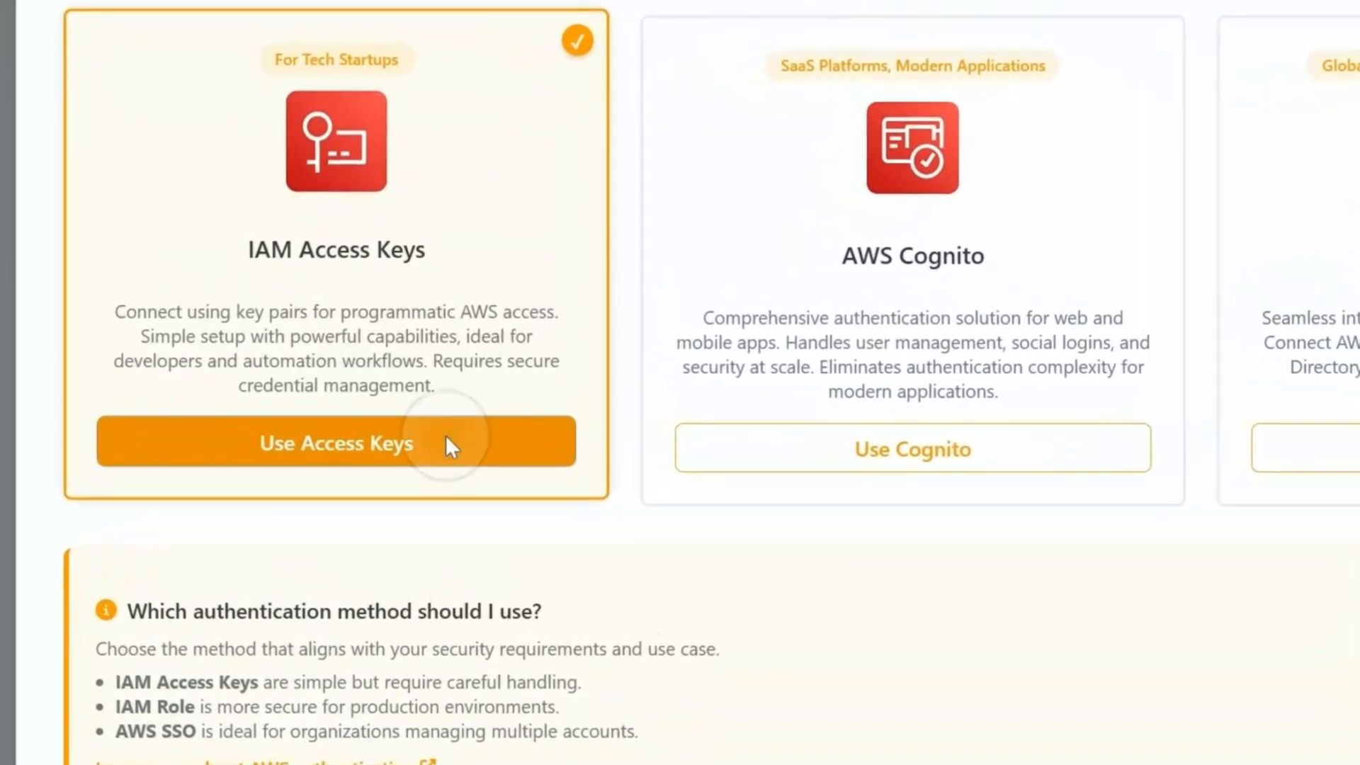
Choose IAM Access Keys as the AWS authentication method and sign in to the AWS Management Console from the setup guide.
{"action": "left_click", "coordinate": [405, 421]}
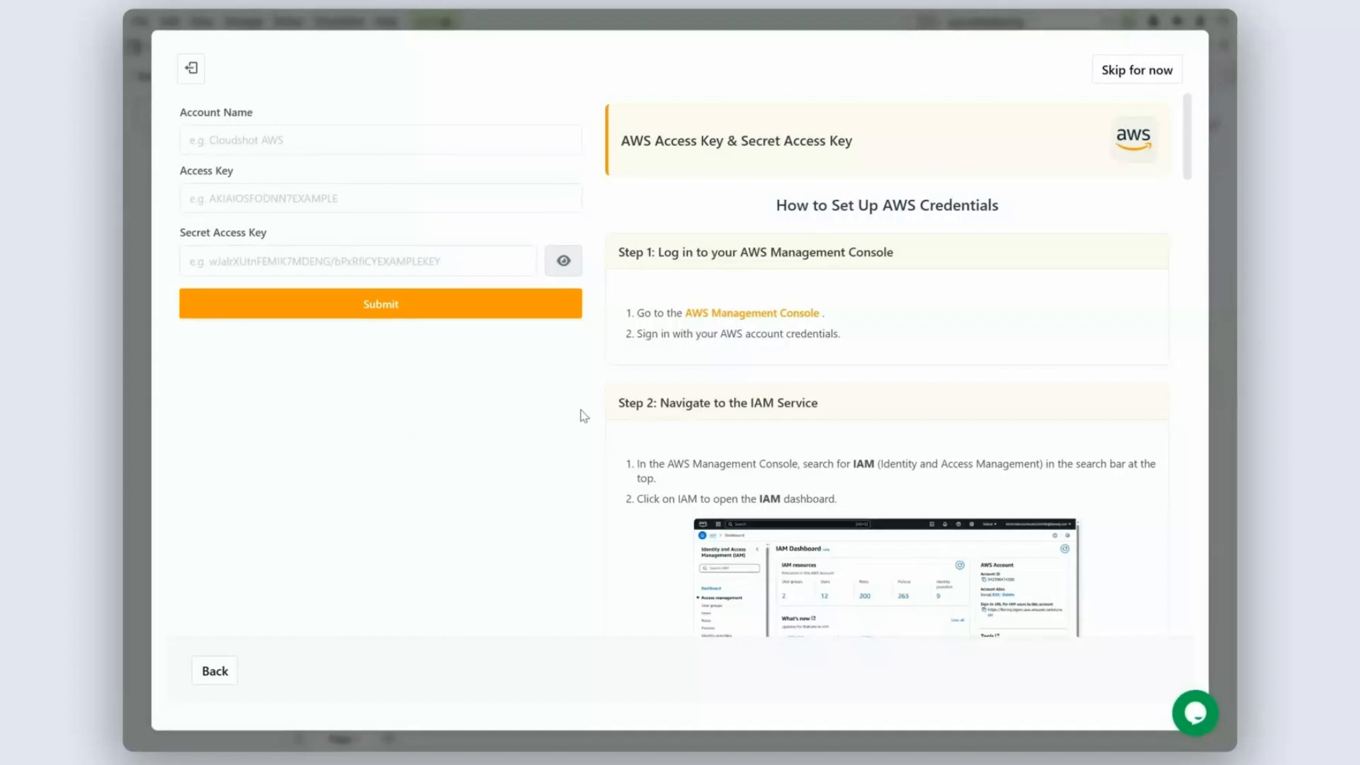
{"action": "left_click", "coordinate": [752, 314]}
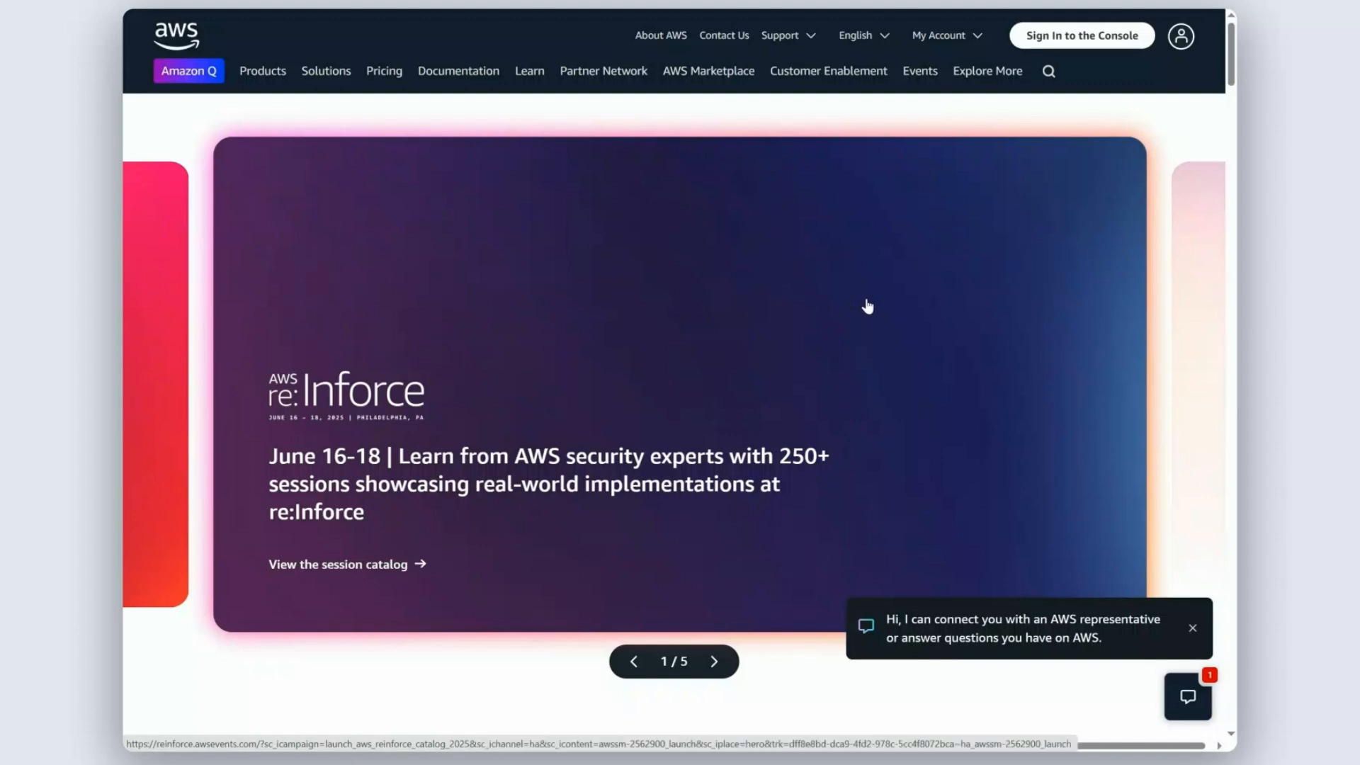
{"action": "left_click", "coordinate": [1084, 39]}
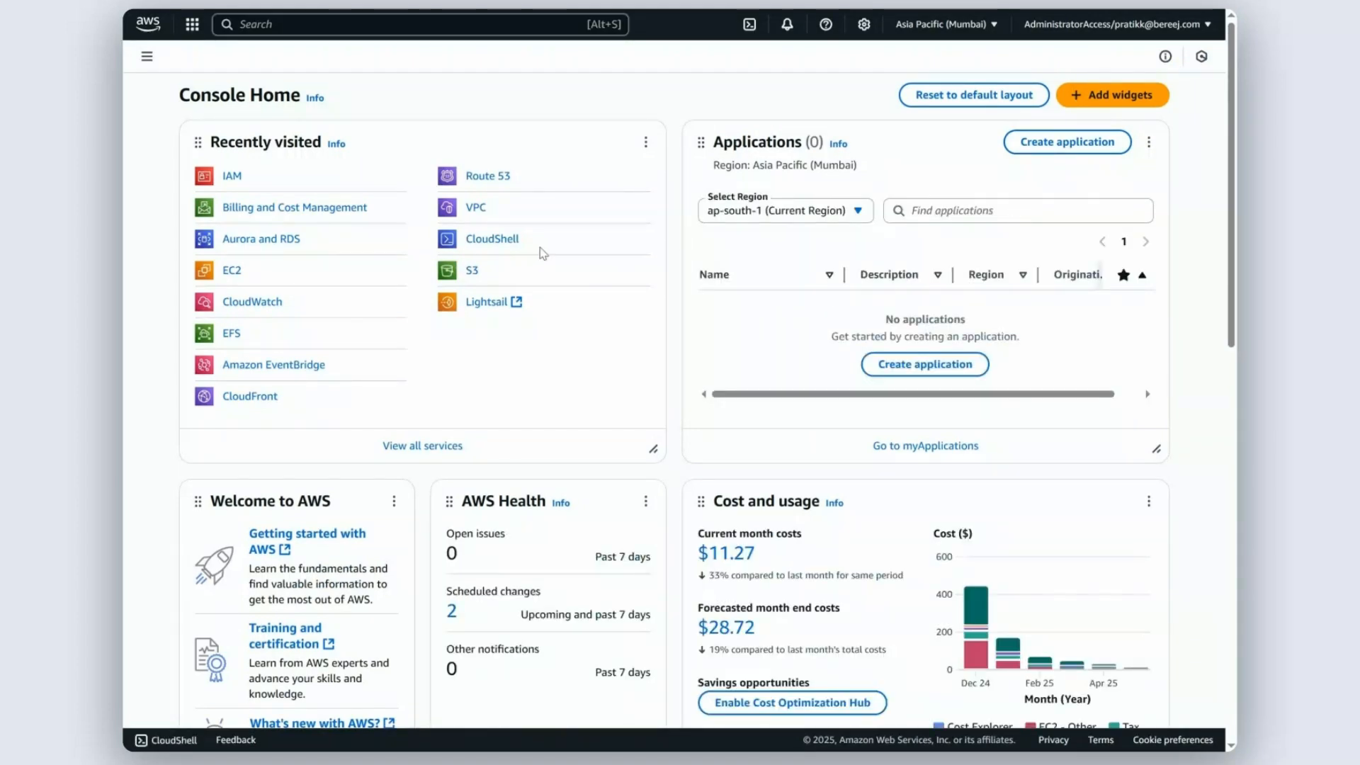
Search the AWS console for IAM and open the service's list of users.
{"action": "left_click", "coordinate": [303, 24]}
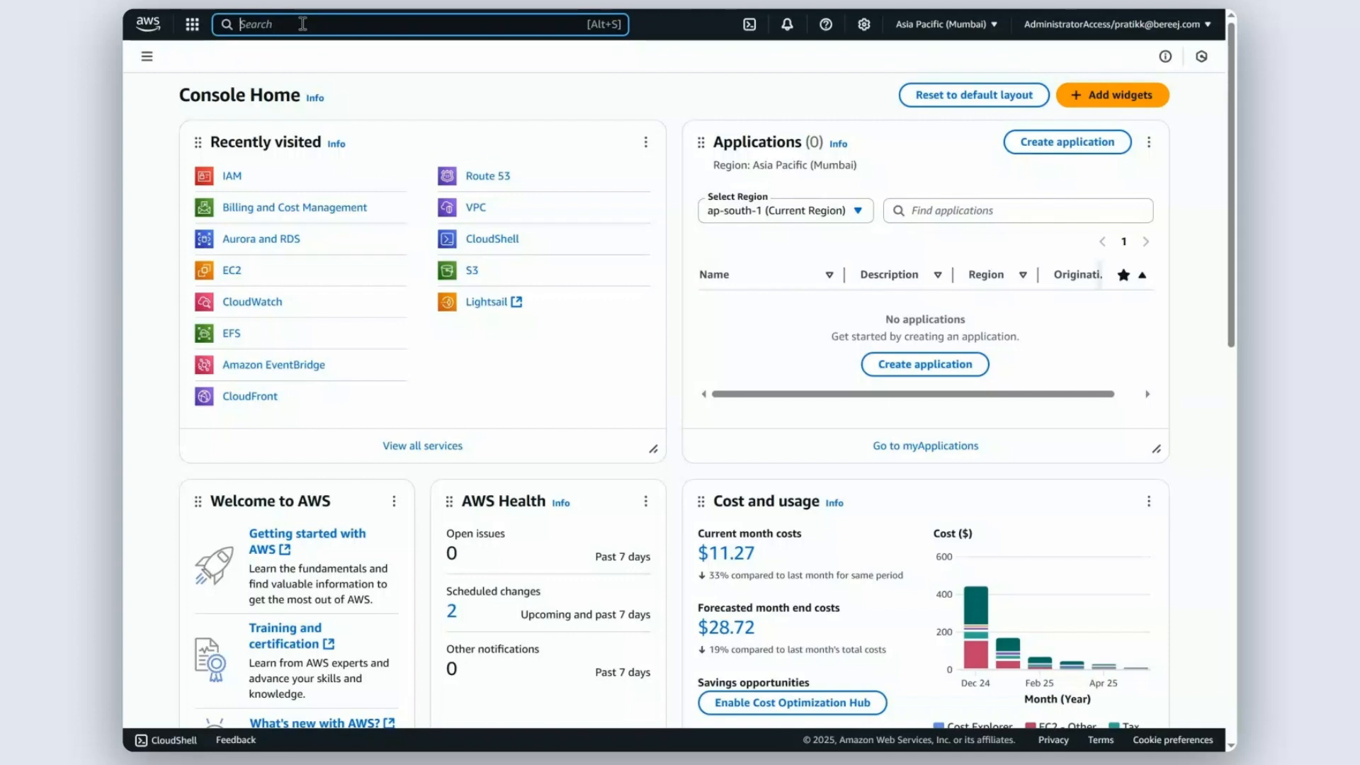
{"action": "type", "text": "IAM"}
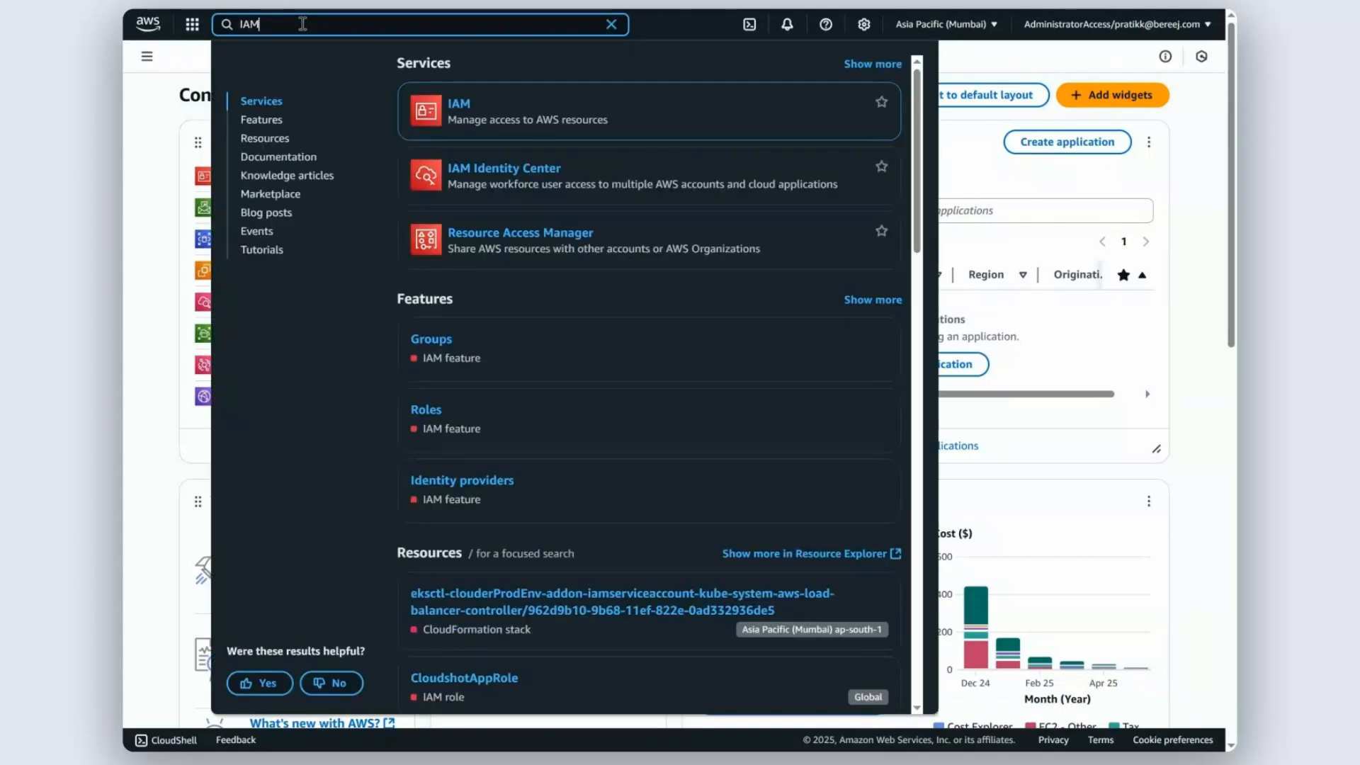
{"action": "left_click", "coordinate": [459, 106]}
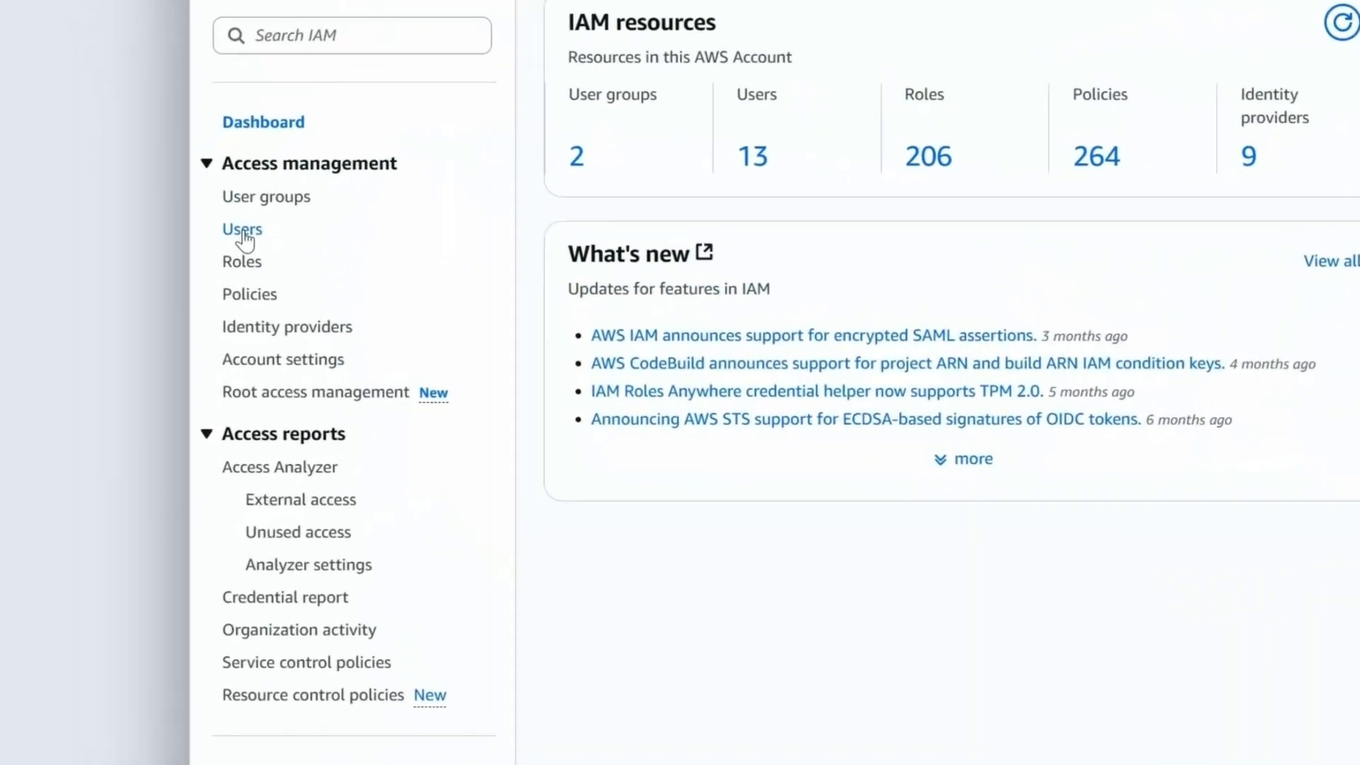
{"action": "left_click", "coordinate": [158, 281]}
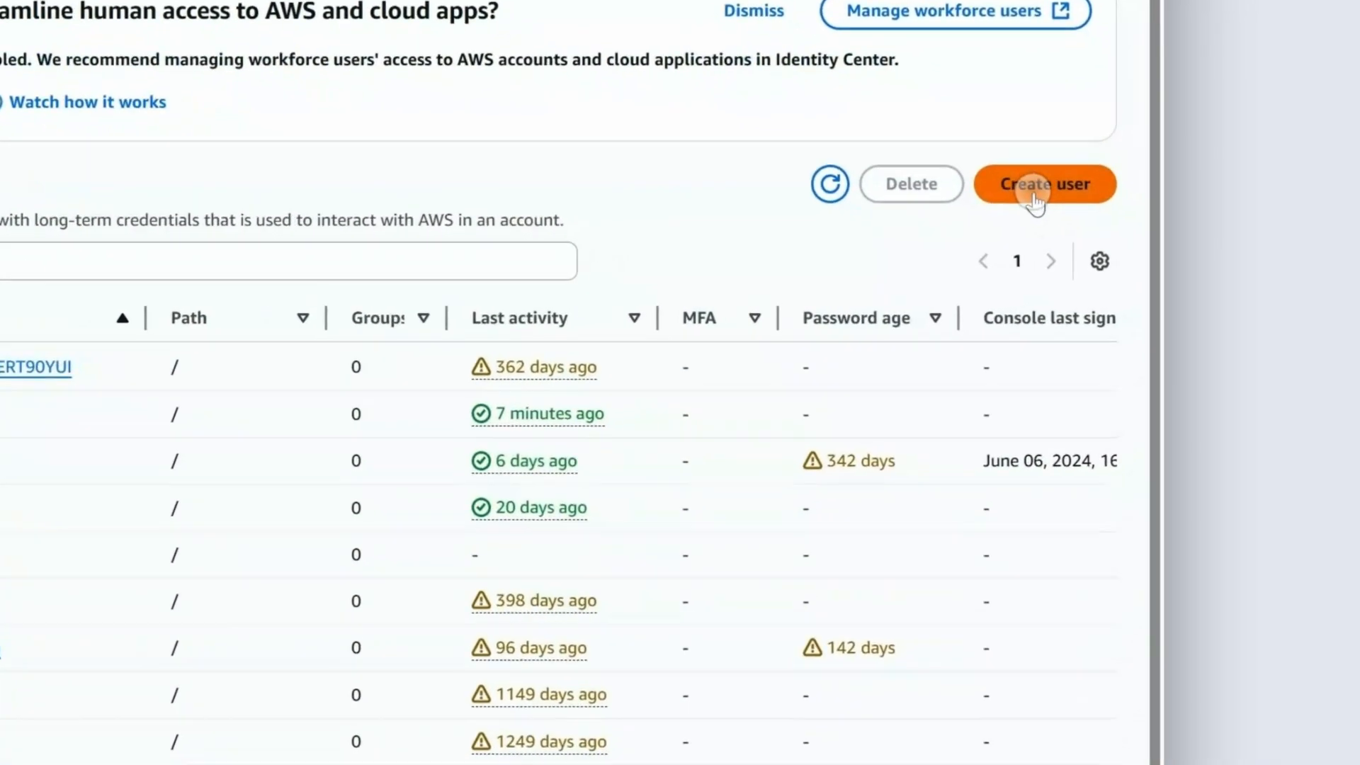
Start a new IAM user named cloudshot without console access and proceed to its permissions.
{"action": "left_click", "coordinate": [1157, 218]}
{"action": "left_click", "coordinate": [367, 182]}
{"action": "type", "text": "cloudshot"}
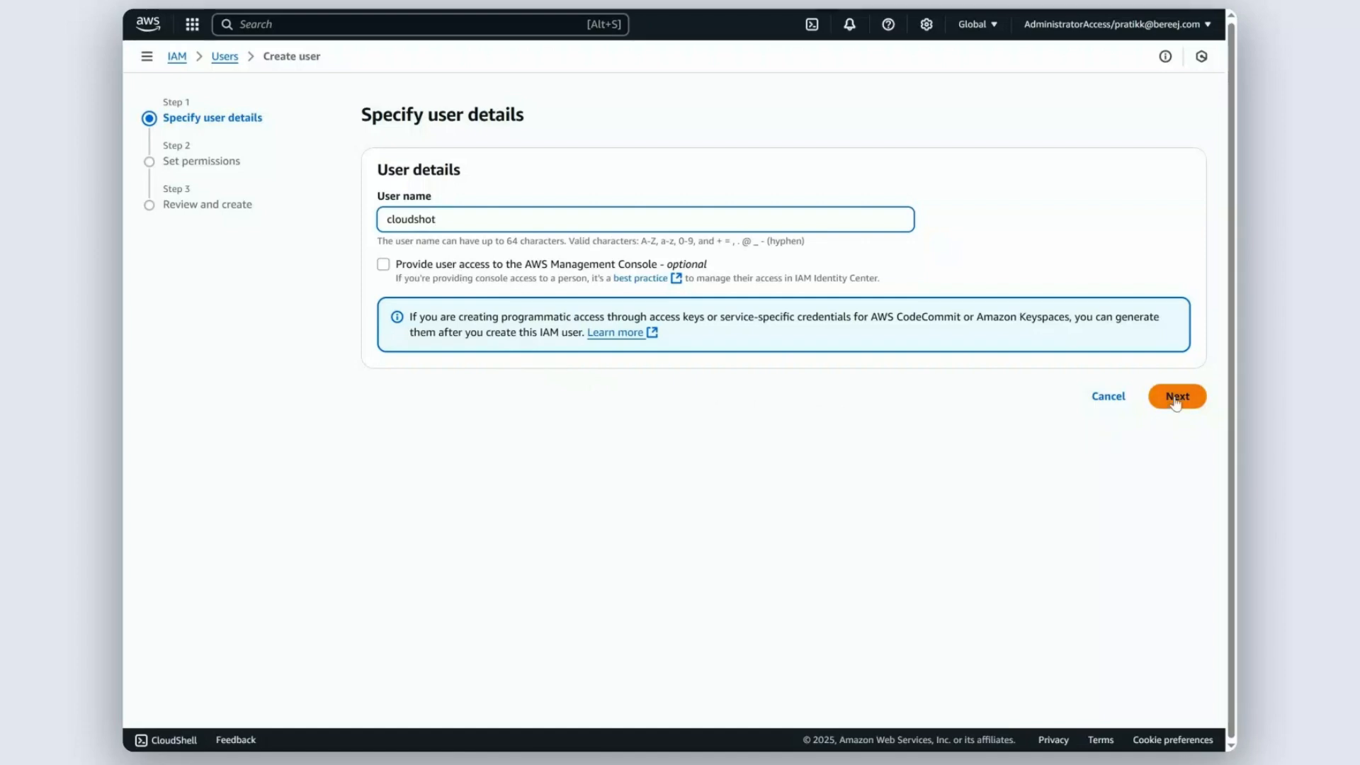
{"action": "left_click", "coordinate": [1176, 398]}
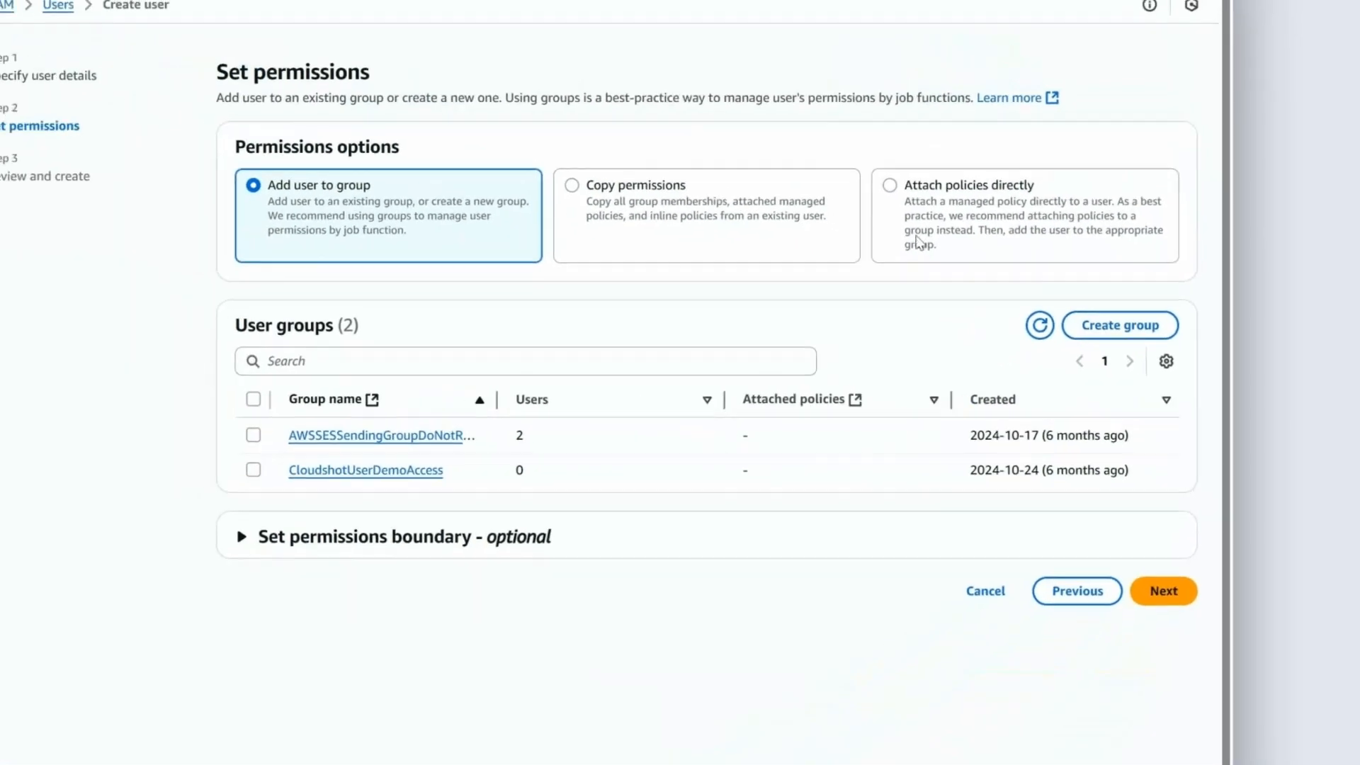
Attach the AdministratorAccess policy directly to the new user and create the user.
{"action": "left_click", "coordinate": [901, 205]}
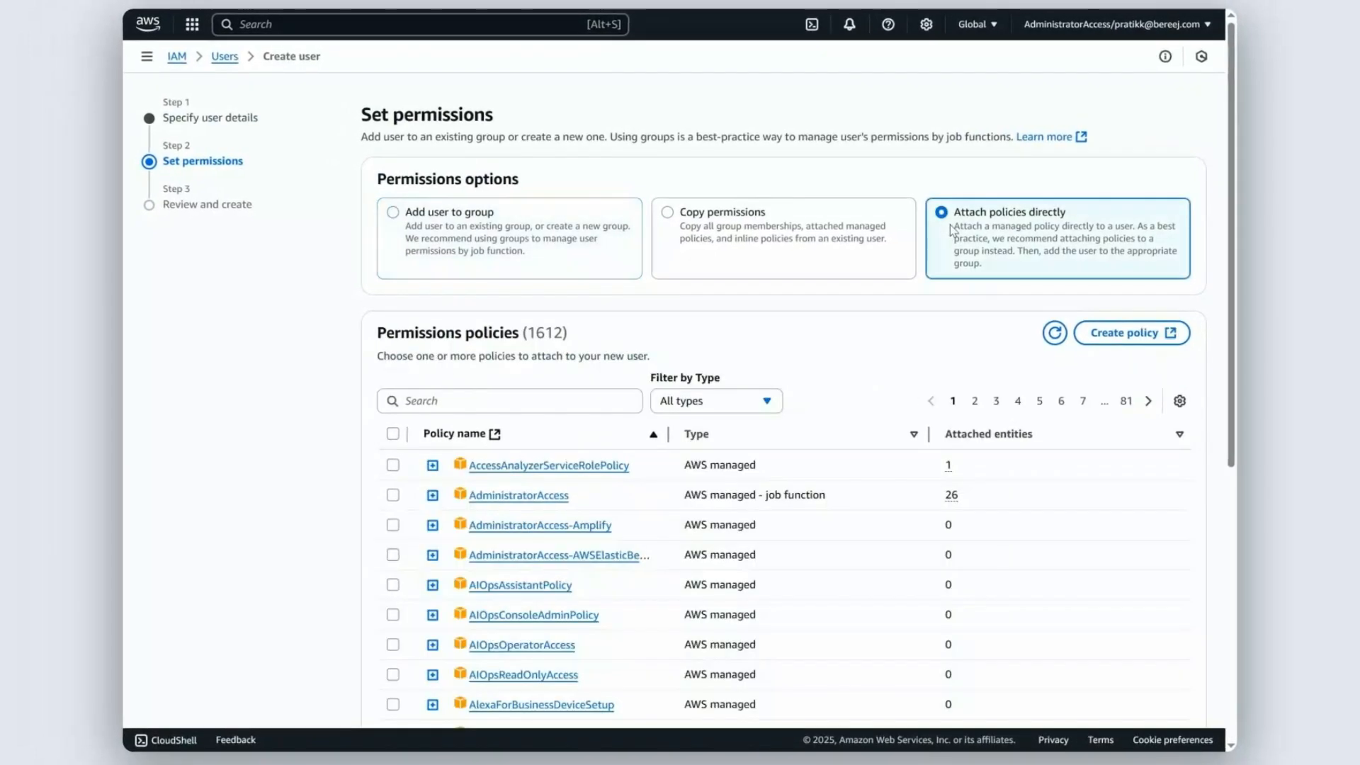
{"action": "left_click", "coordinate": [393, 495]}
{"action": "scroll", "coordinate": [819, 559], "scroll_direction": "down", "scroll_amount": 6}
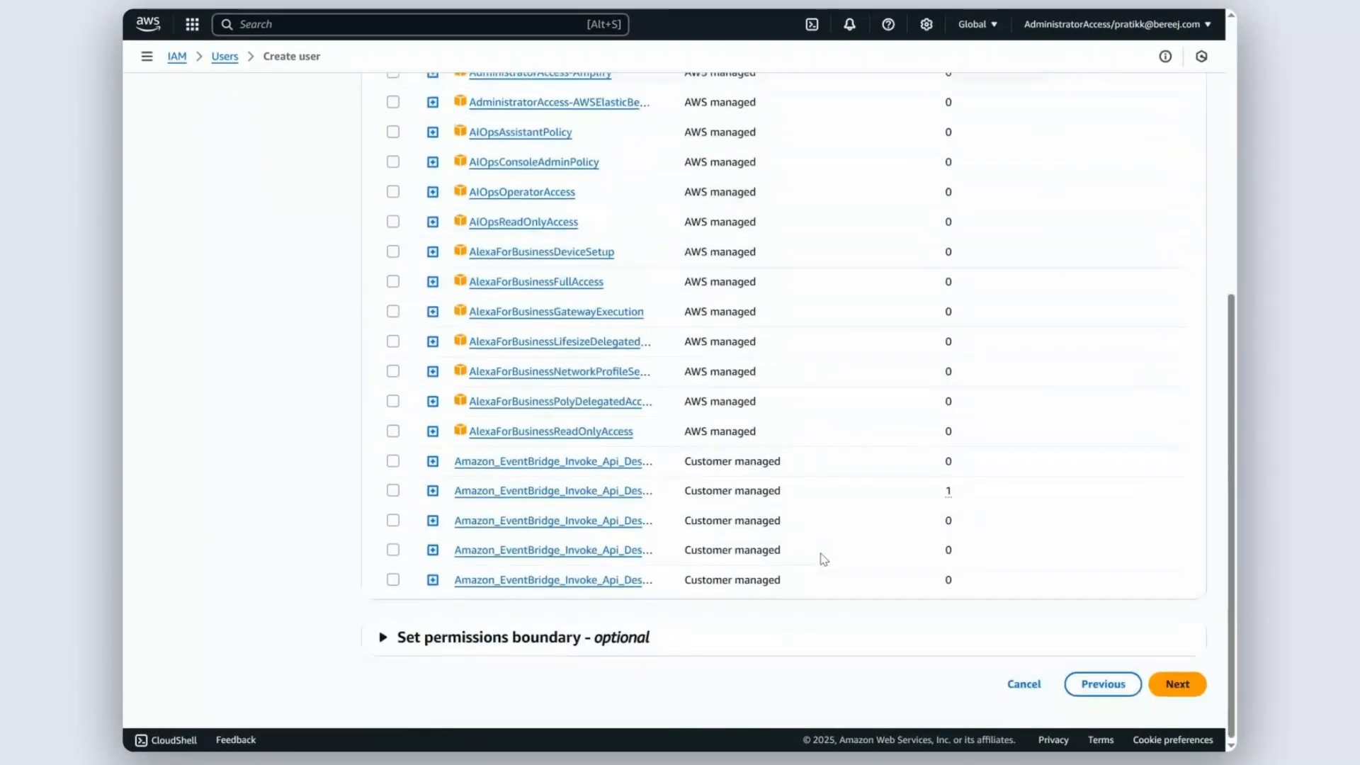
{"action": "left_click", "coordinate": [1176, 684]}
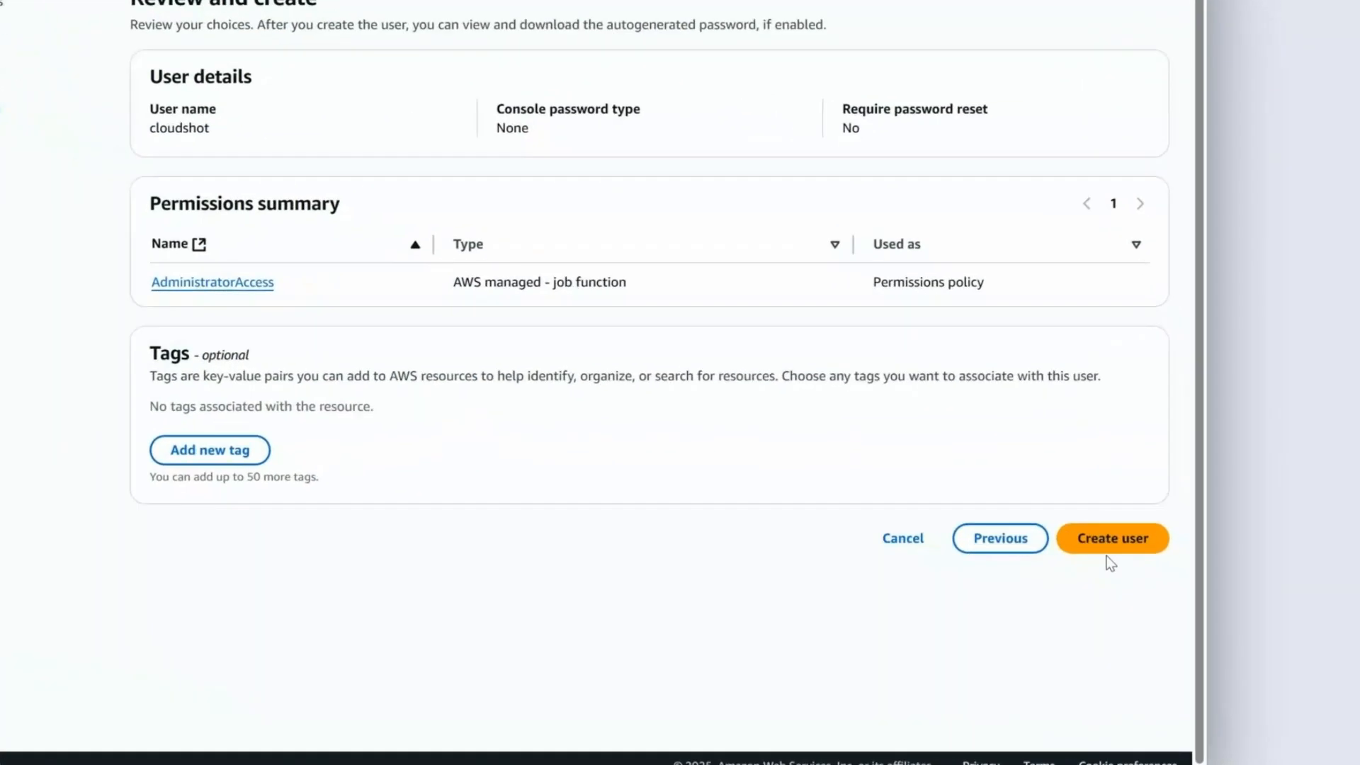
{"action": "left_click", "coordinate": [1160, 557]}
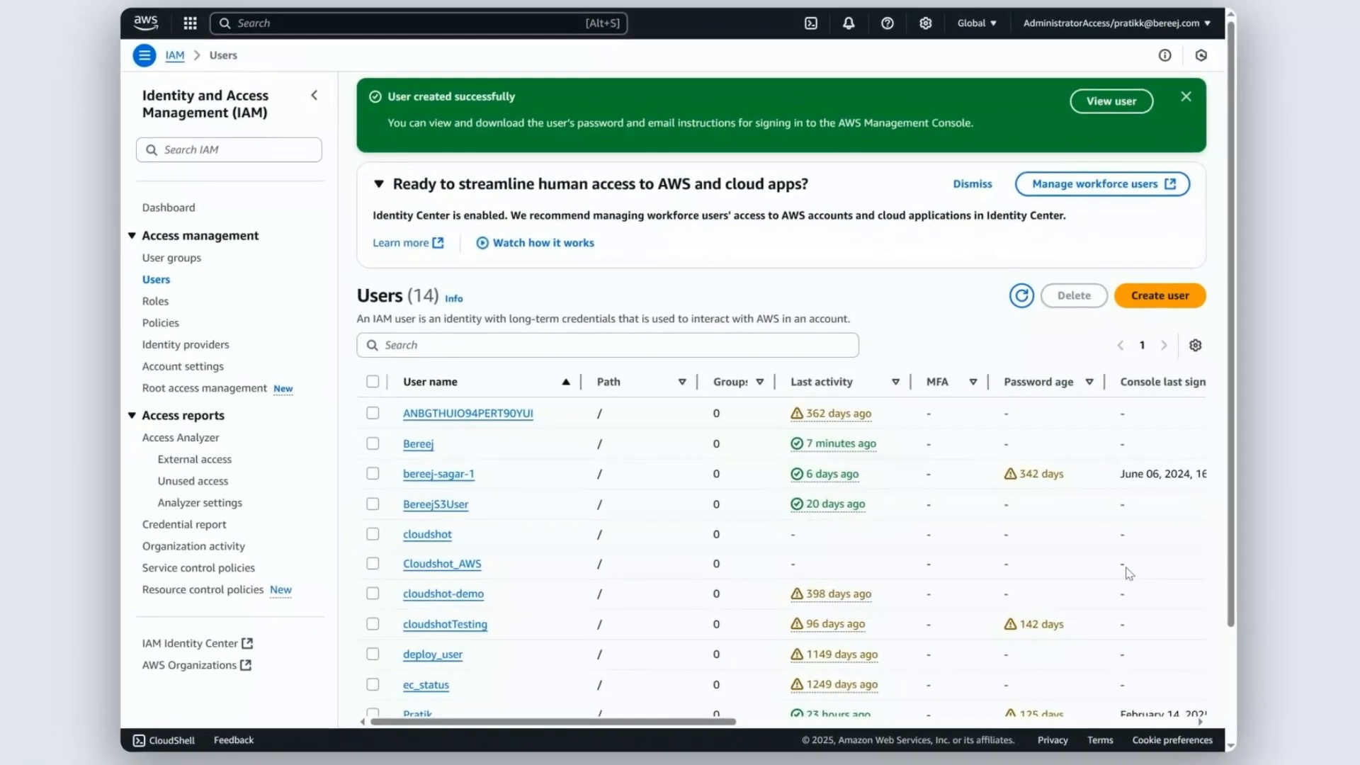
Create an access key for the cloudshot user with the use case Other and no description tag, and download its .csv file.
{"action": "left_click", "coordinate": [1110, 102]}
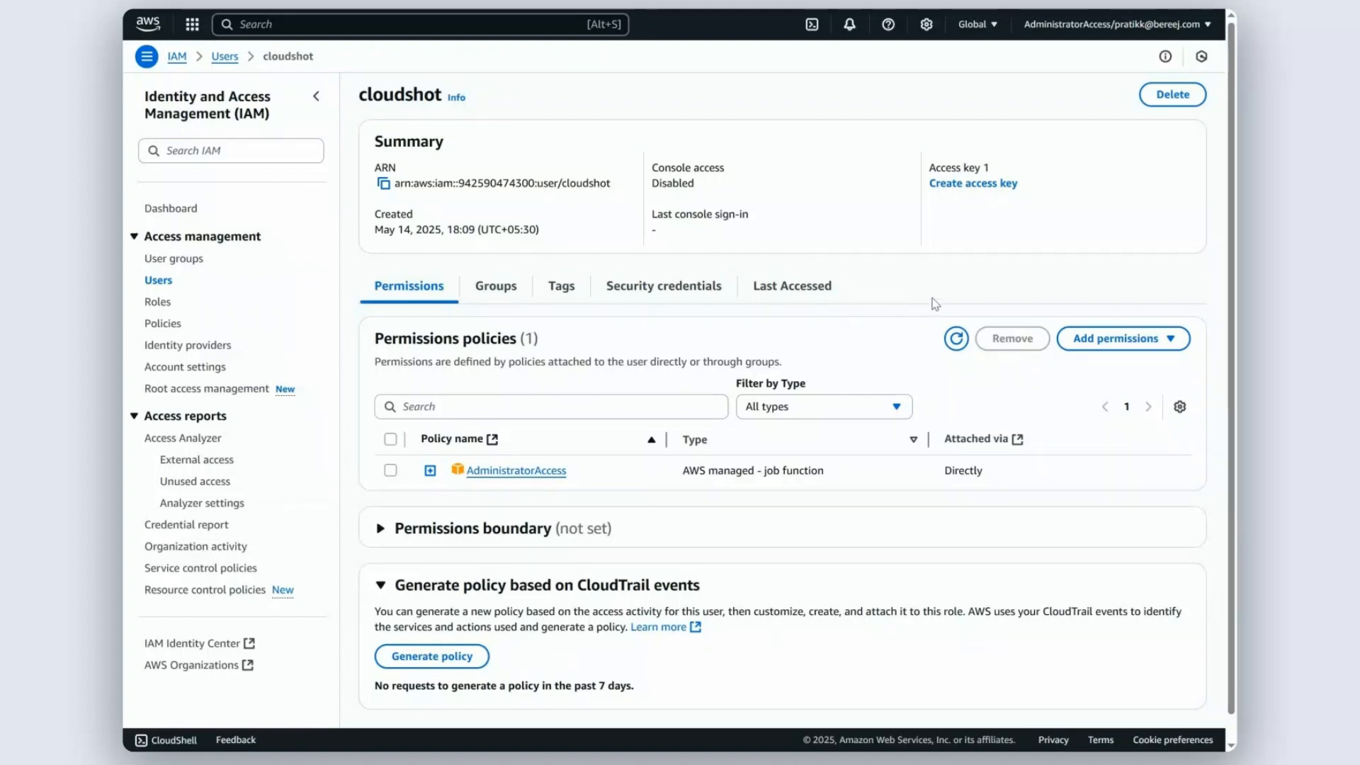
{"action": "left_click", "coordinate": [980, 184]}
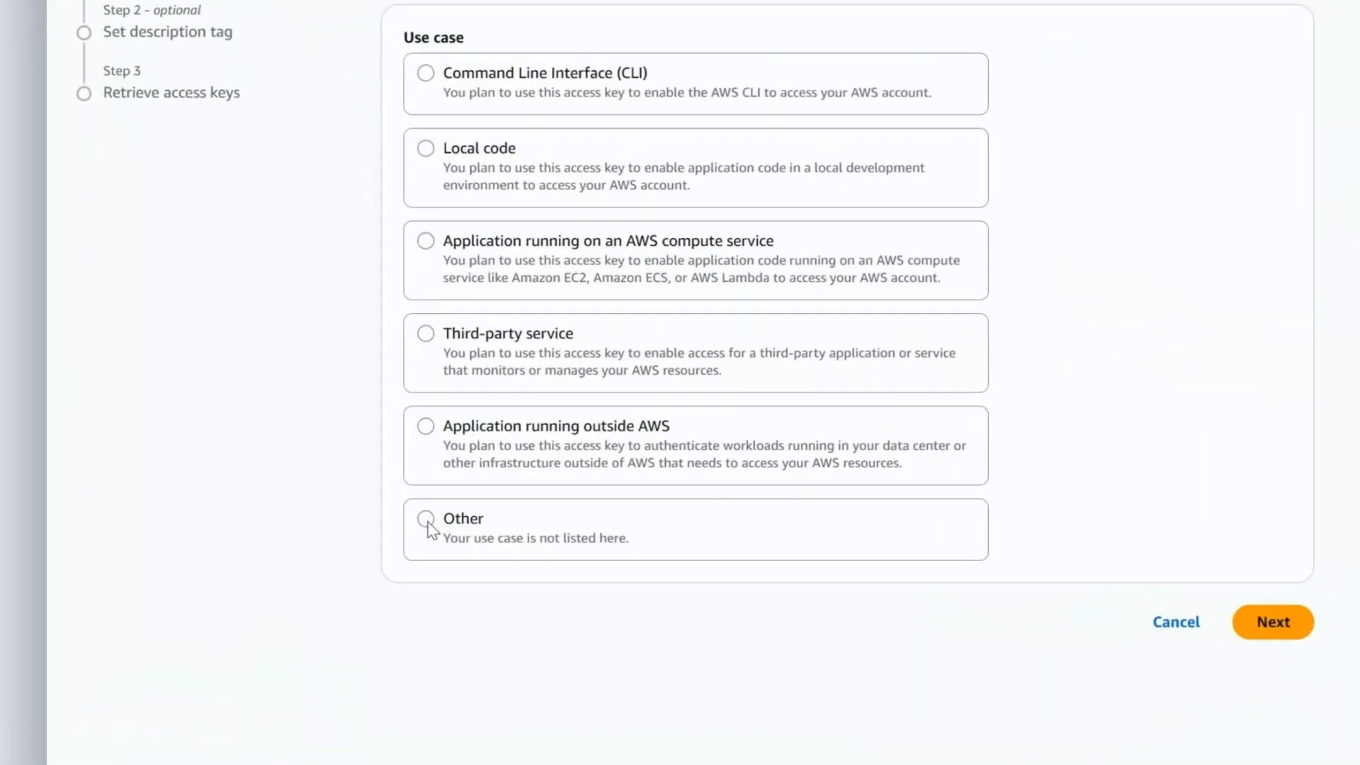
{"action": "left_click", "coordinate": [394, 526]}
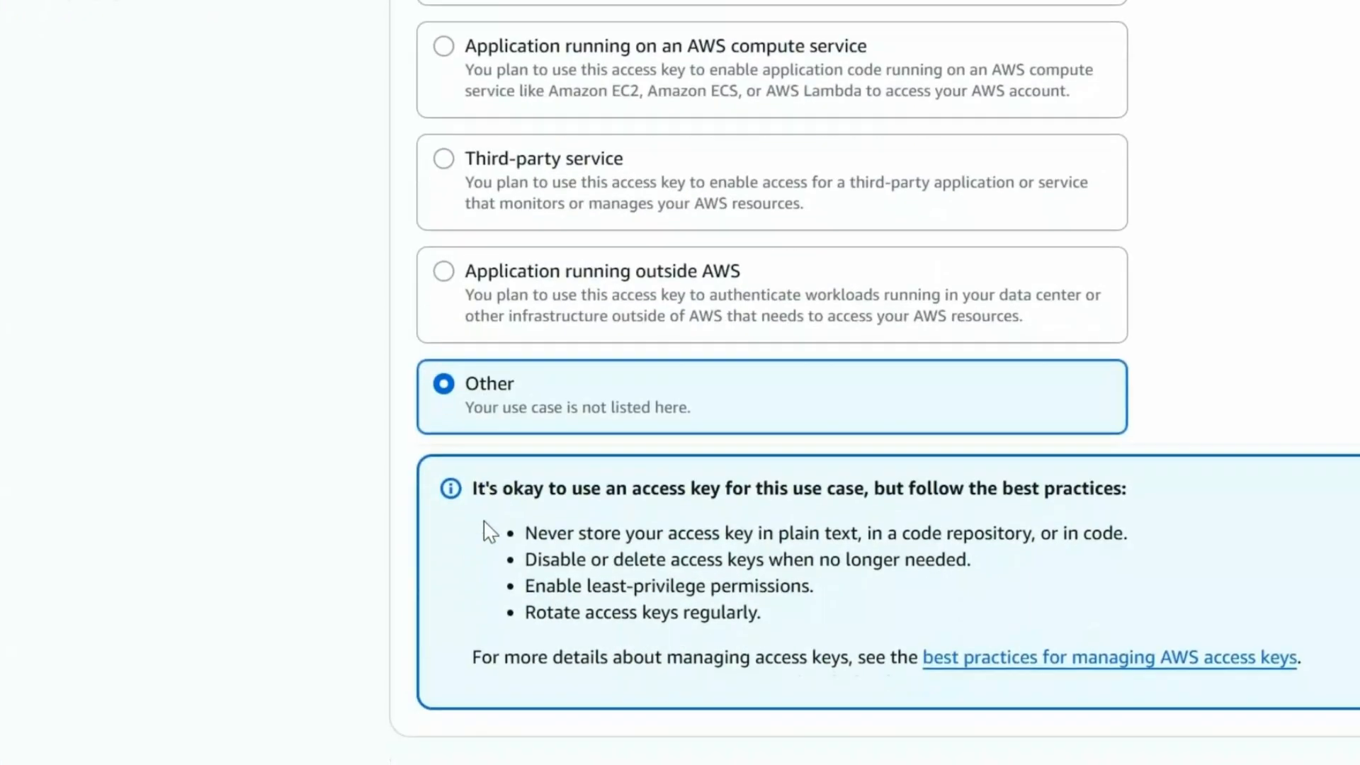
{"action": "left_click", "coordinate": [1002, 598]}
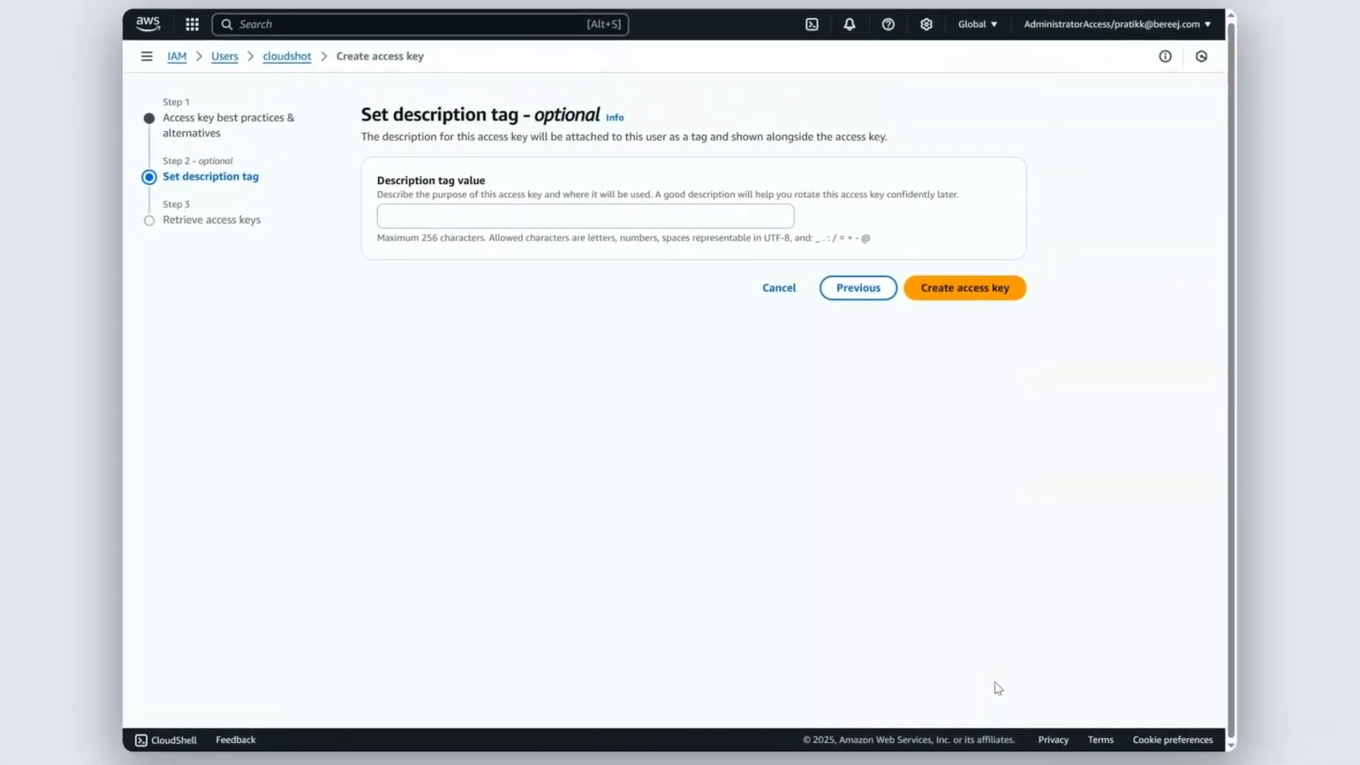
{"action": "left_click", "coordinate": [965, 291]}
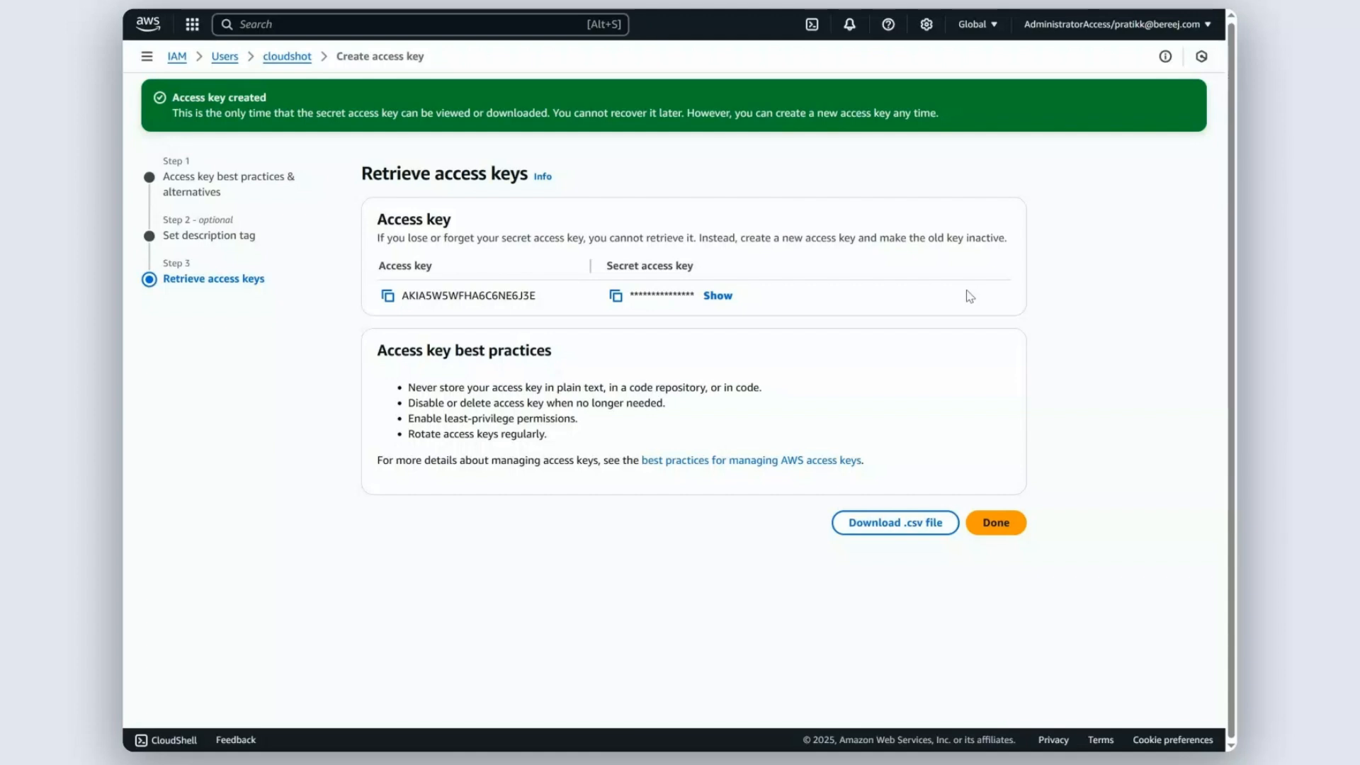
{"action": "left_click", "coordinate": [902, 527]}
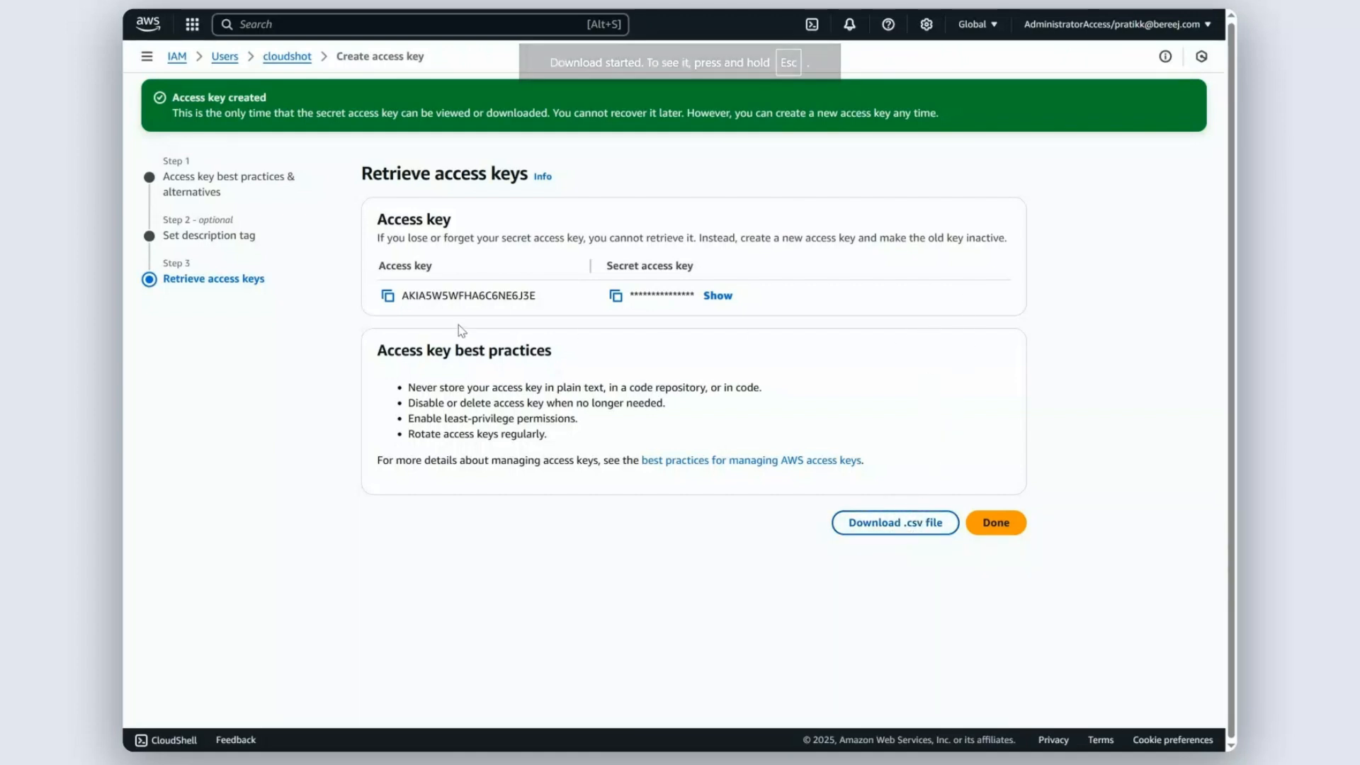
Copy the new access key into Cloudshot's AWS credentials form and set the account name to Cloudshot_AWS.
{"action": "left_click", "coordinate": [388, 296]}
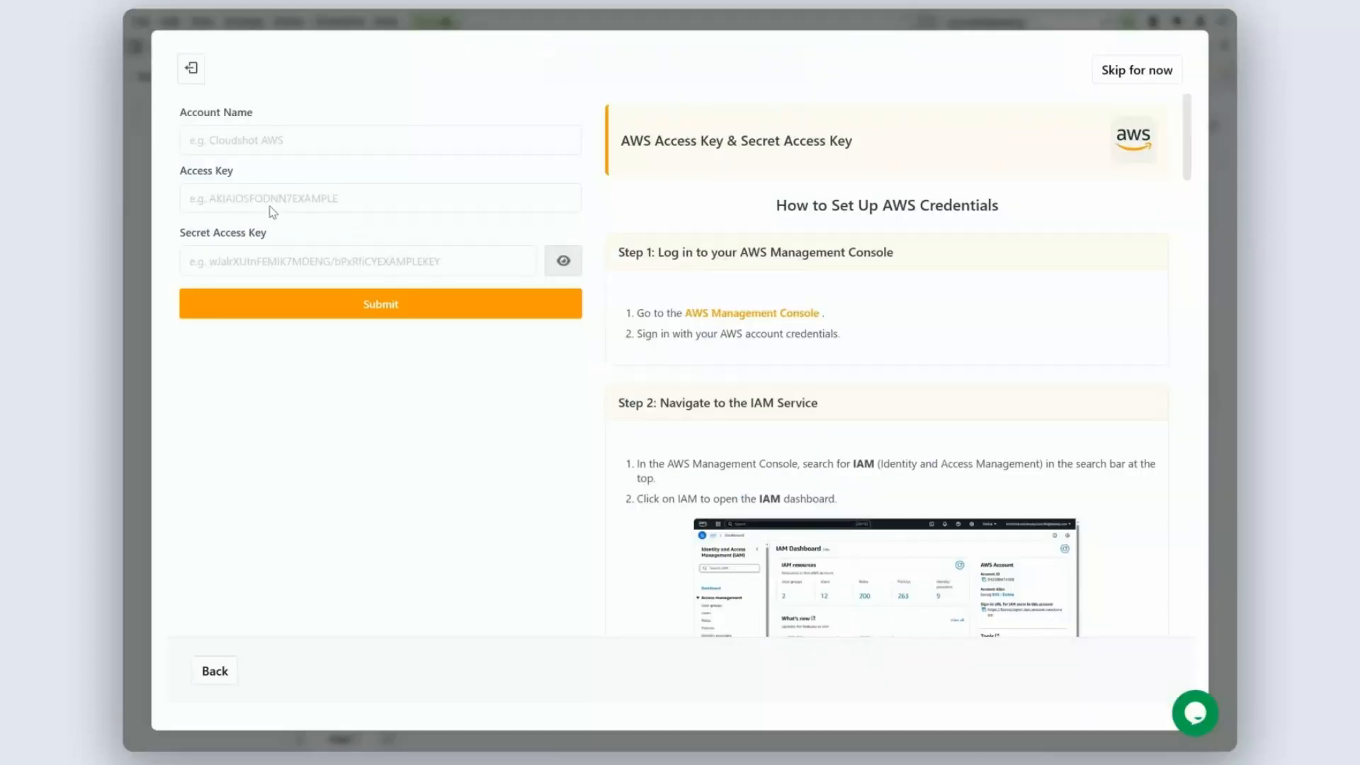
{"action": "left_click", "coordinate": [241, 139]}
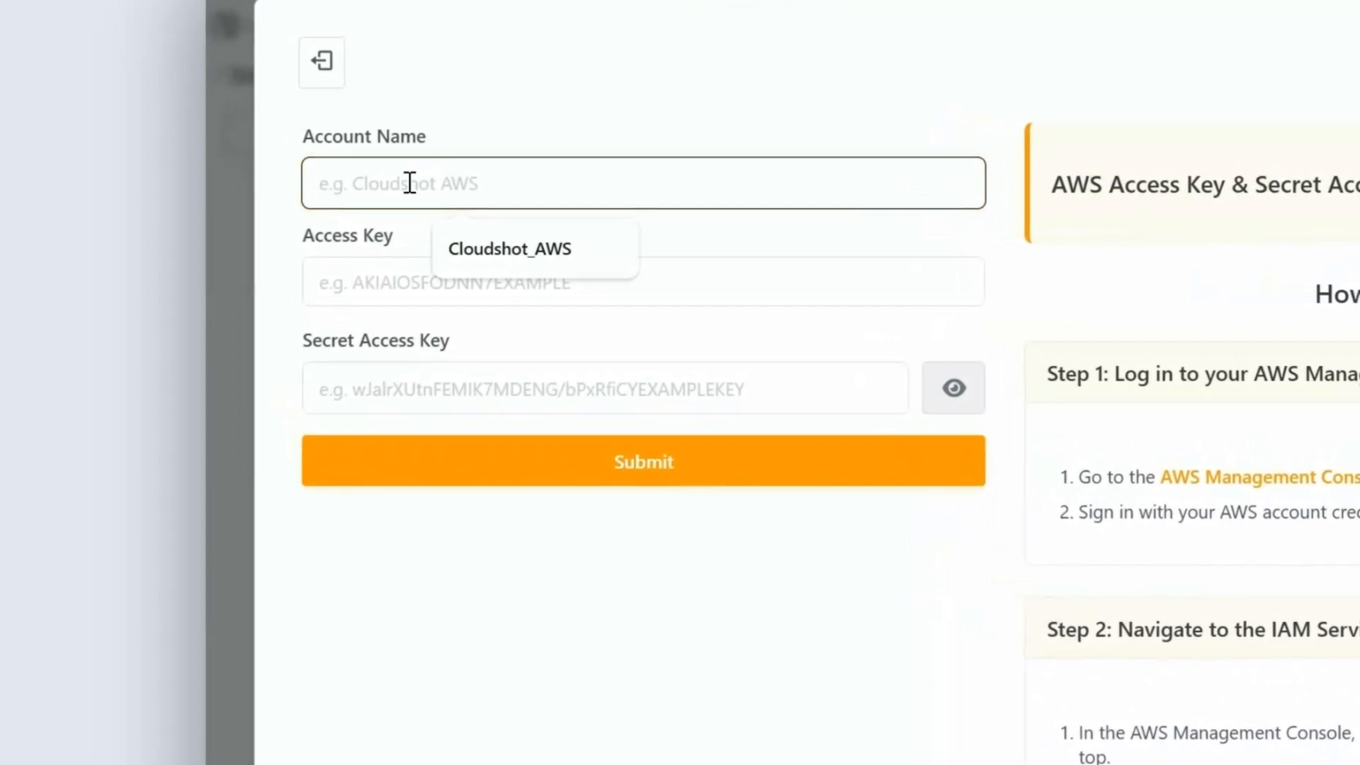
{"action": "left_click", "coordinate": [495, 252]}
{"action": "left_click", "coordinate": [431, 278]}
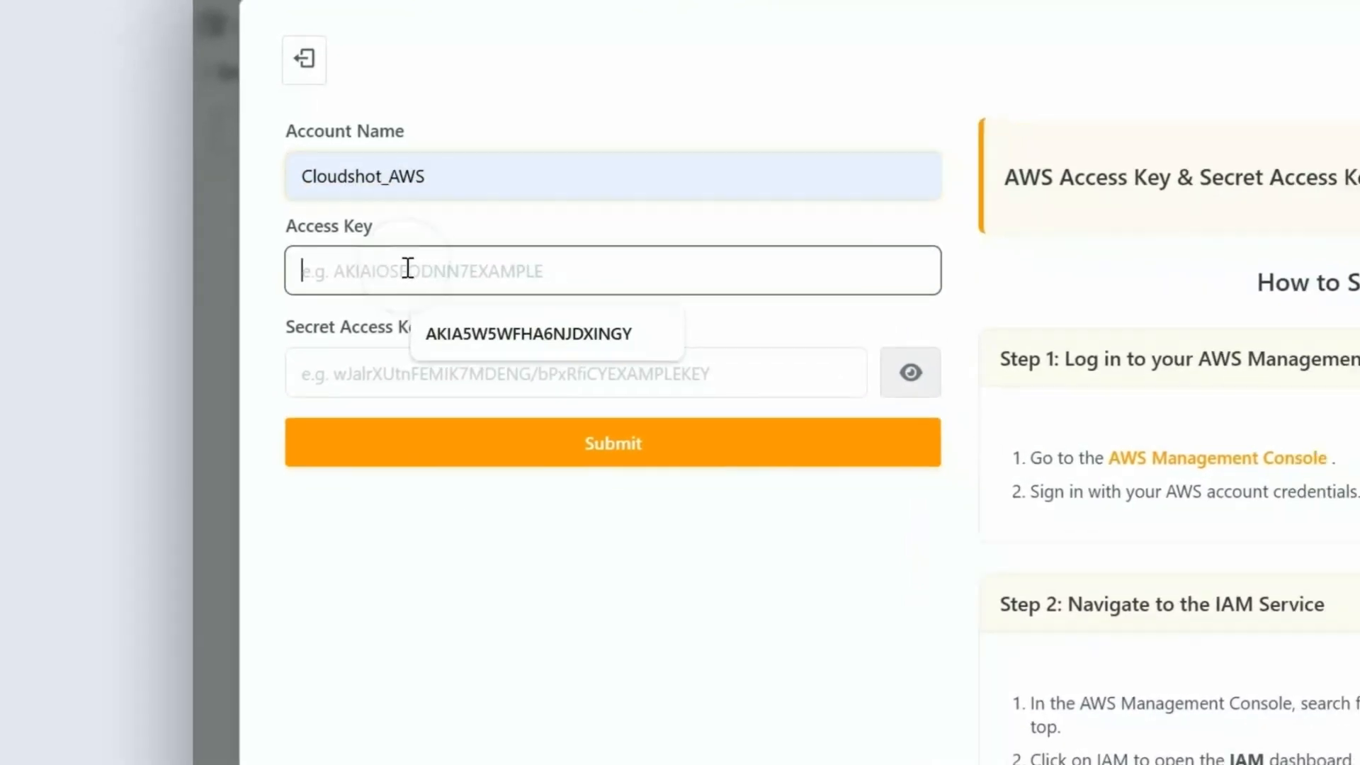
{"action": "key", "text": "ctrl+v"}
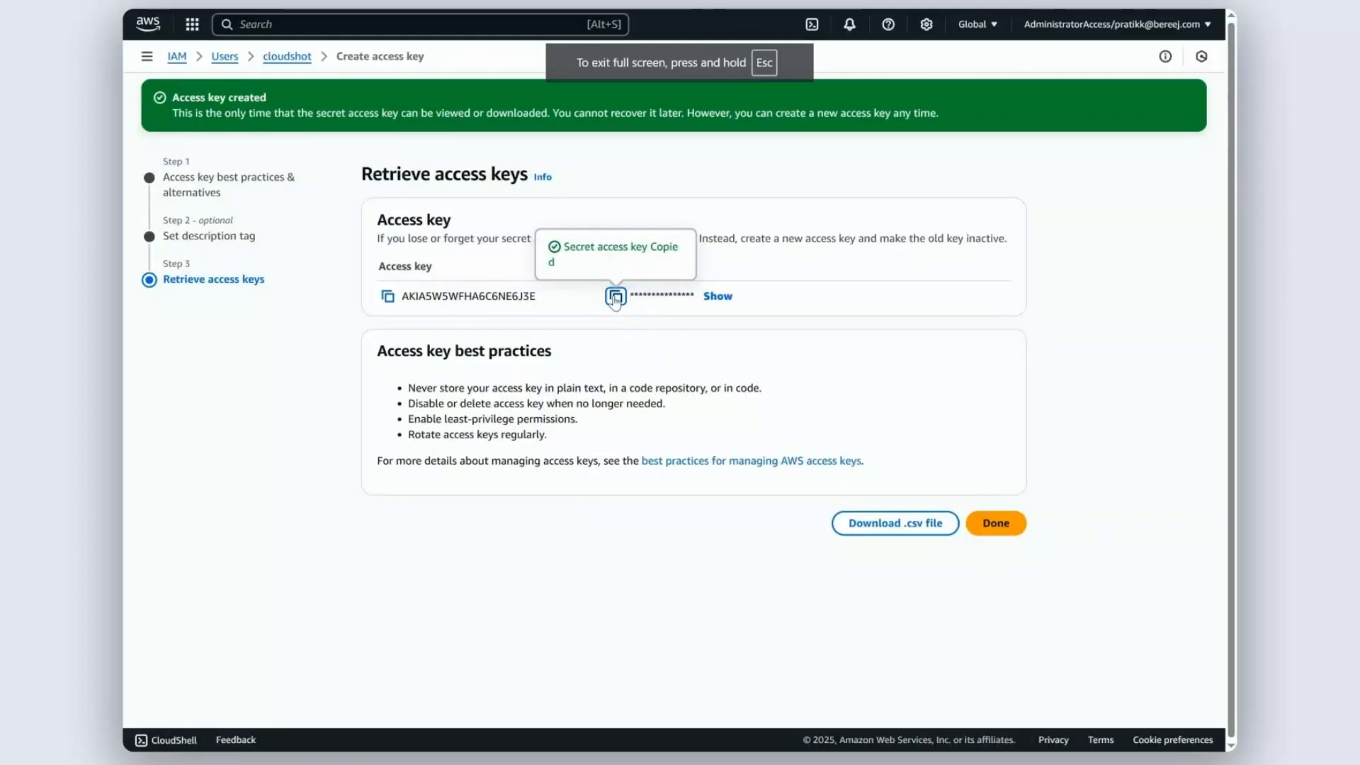
Copy the secret access key from the AWS console into Cloudshot's Secret Access Key field and submit the credentials.
{"action": "left_click", "coordinate": [615, 297]}
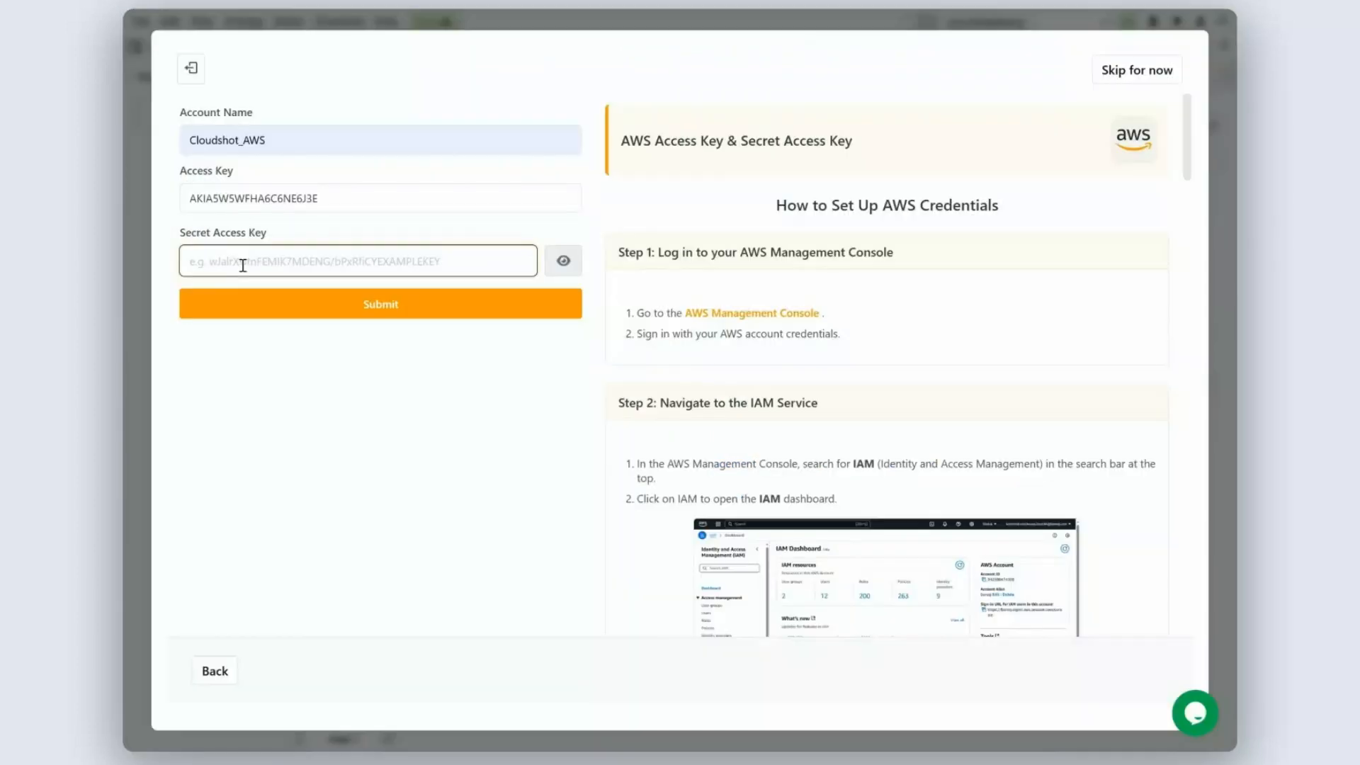
{"action": "key", "text": "ctrl+v"}
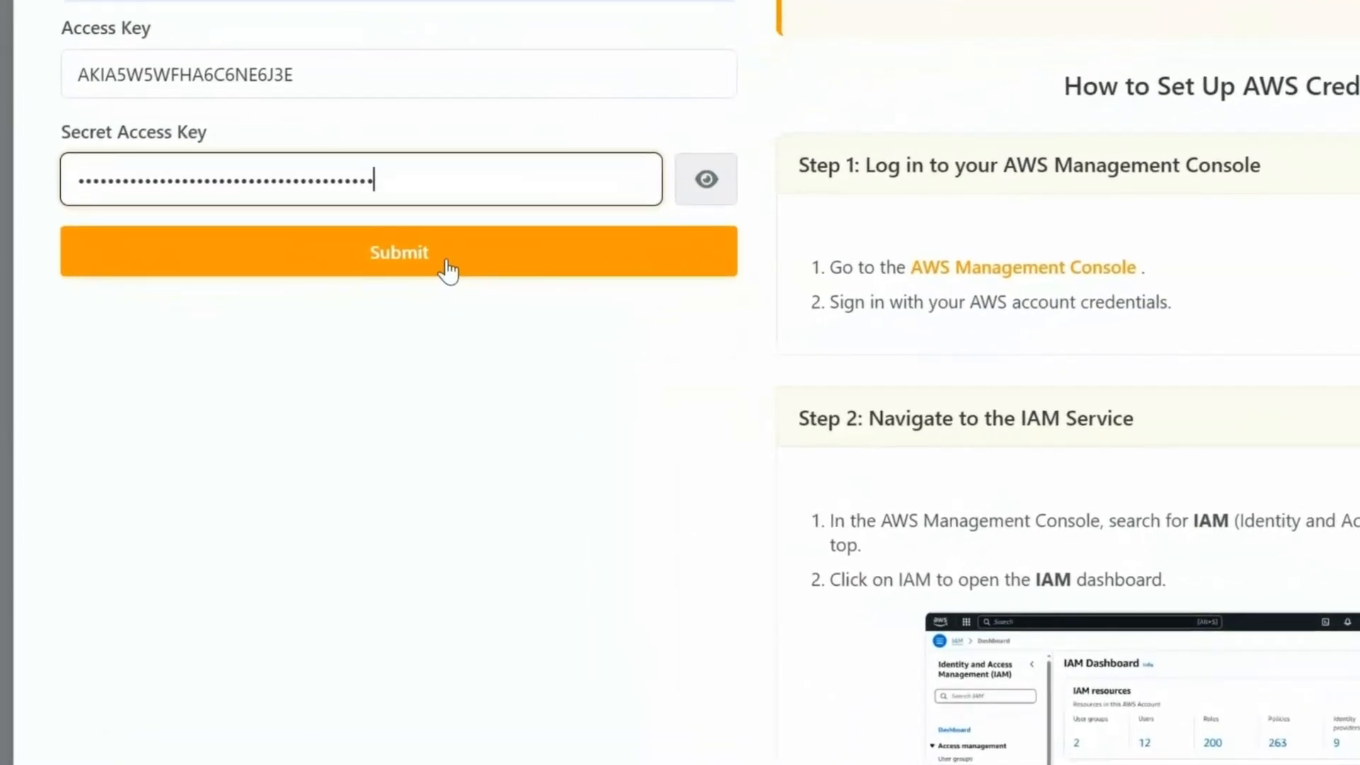
{"action": "left_click", "coordinate": [408, 308]}
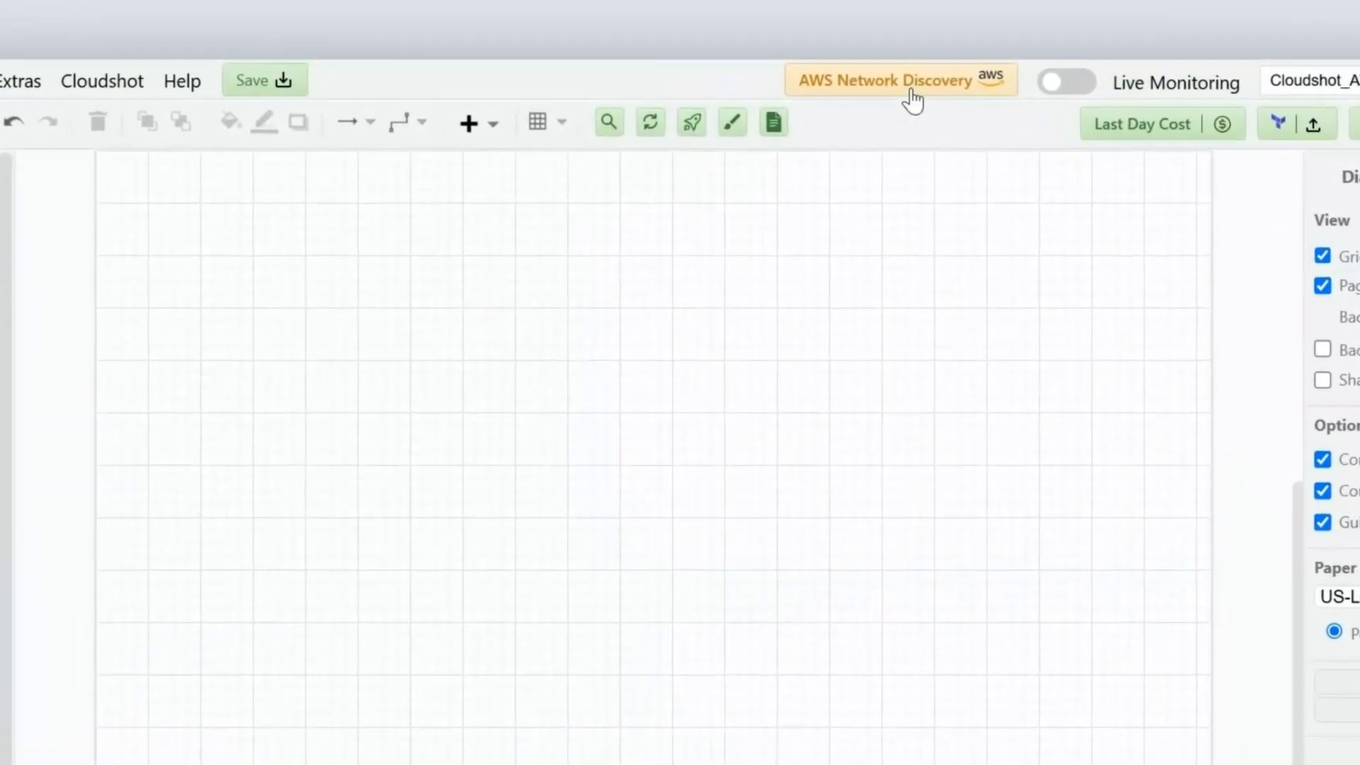
Run AWS Network Discovery for the ap-south-1 Asia Pacific (Mumbai) region without tag filters and start real-time monitoring.
{"action": "left_click", "coordinate": [816, 24]}
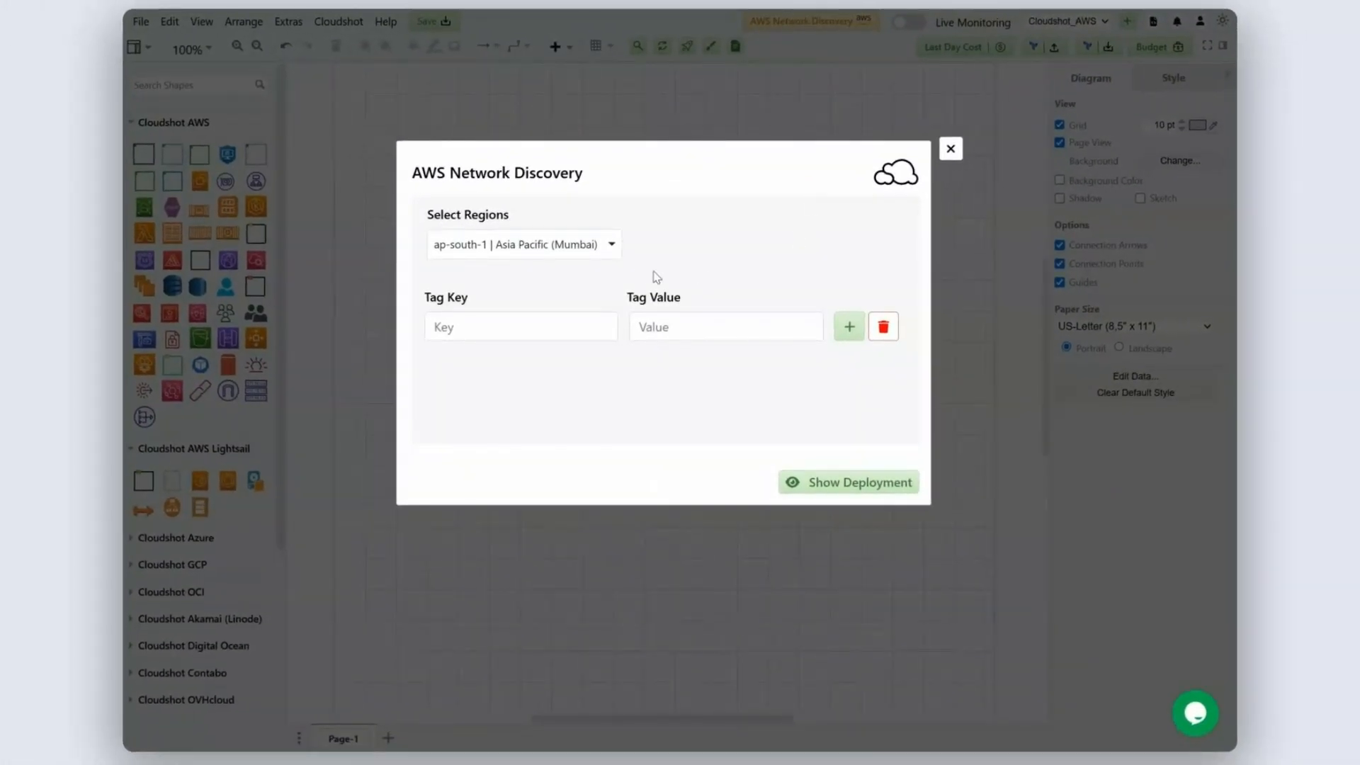
{"action": "left_click", "coordinate": [610, 247]}
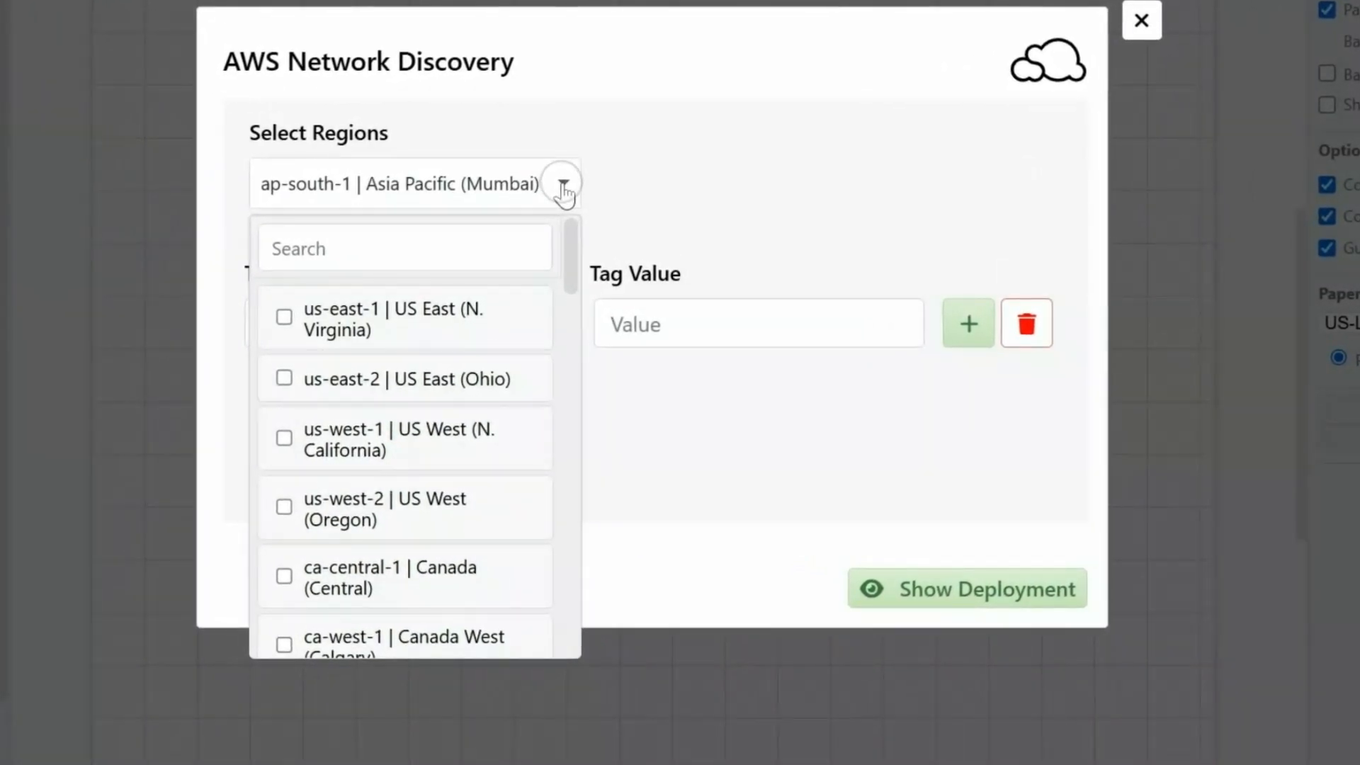
{"action": "left_click", "coordinate": [563, 190]}
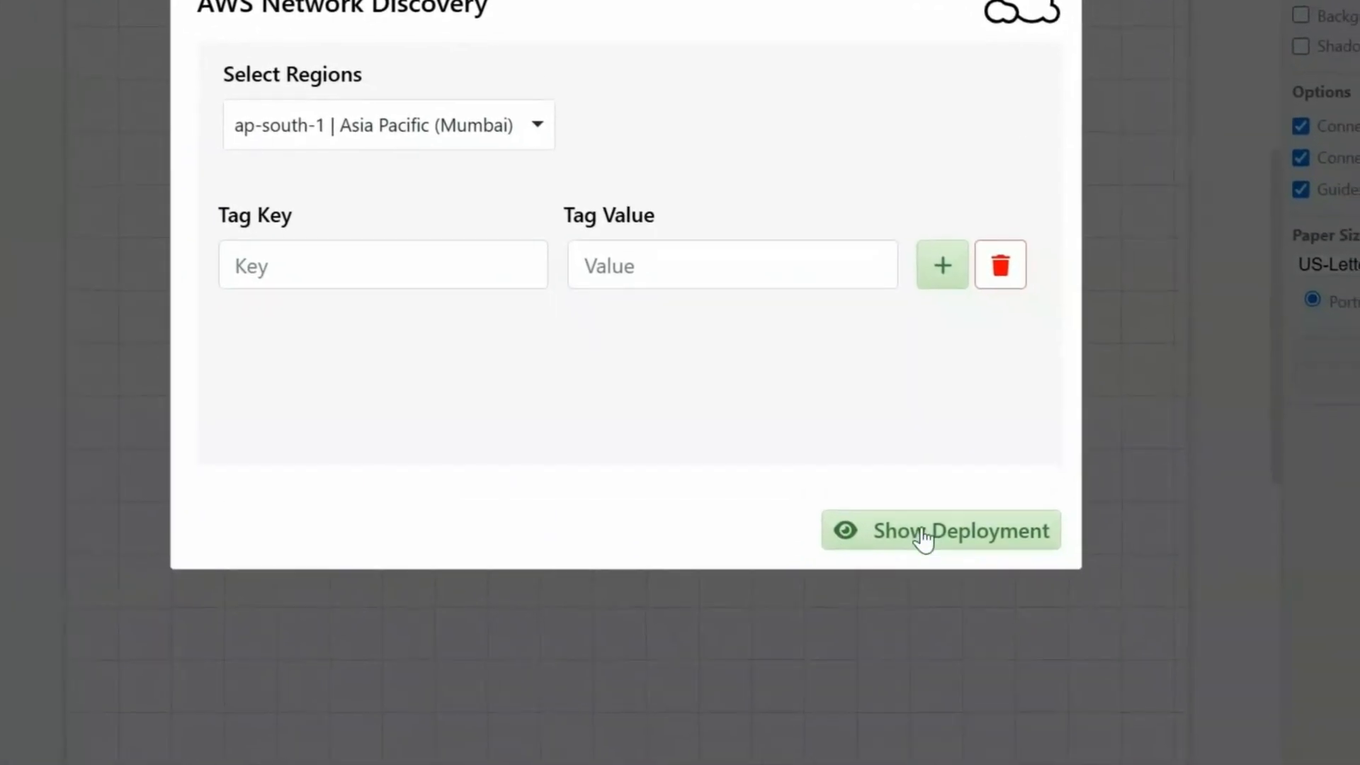
{"action": "left_click", "coordinate": [924, 536]}
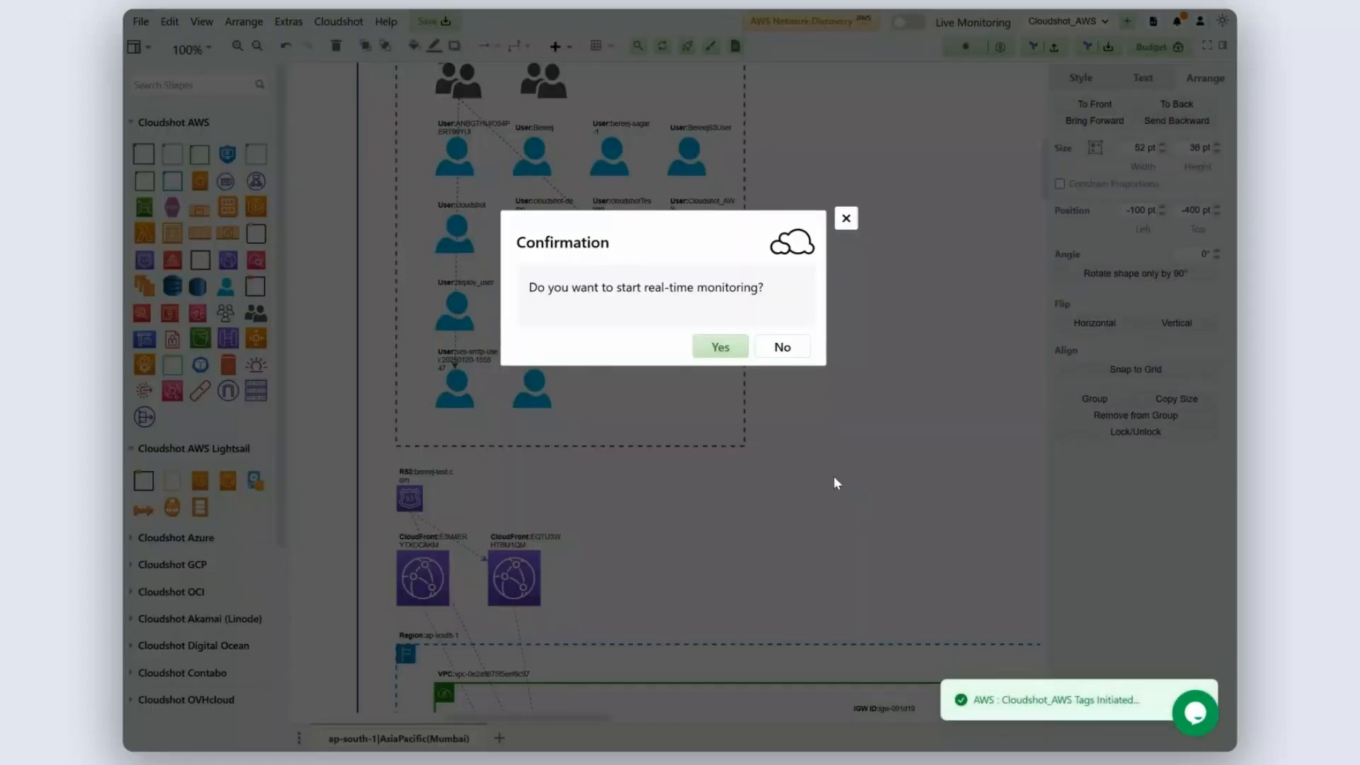
{"action": "left_click", "coordinate": [720, 347]}
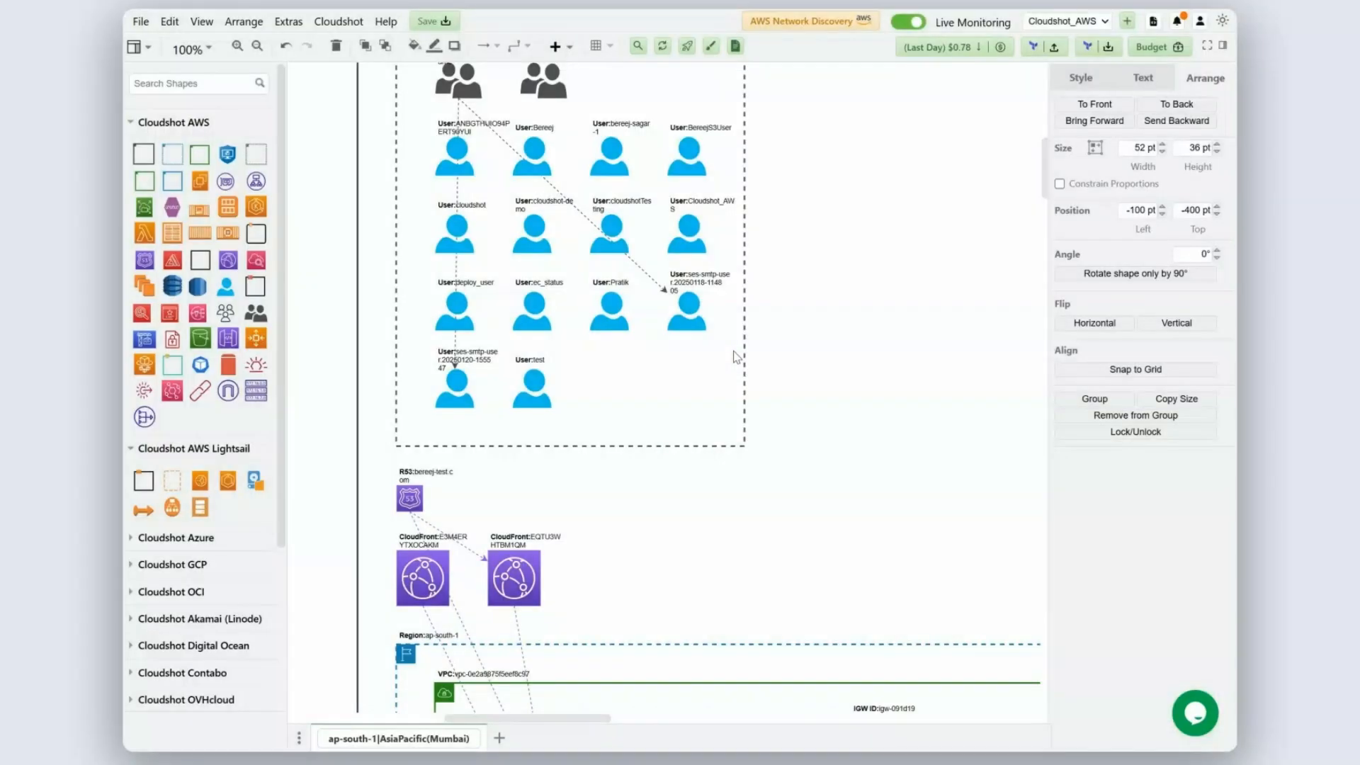
Examine the discovered VPC diagram and inspect the properties of the T2 EC2 instance in availability zone ap-south-1a.
{"action": "mouse_move", "coordinate": [735, 357]}
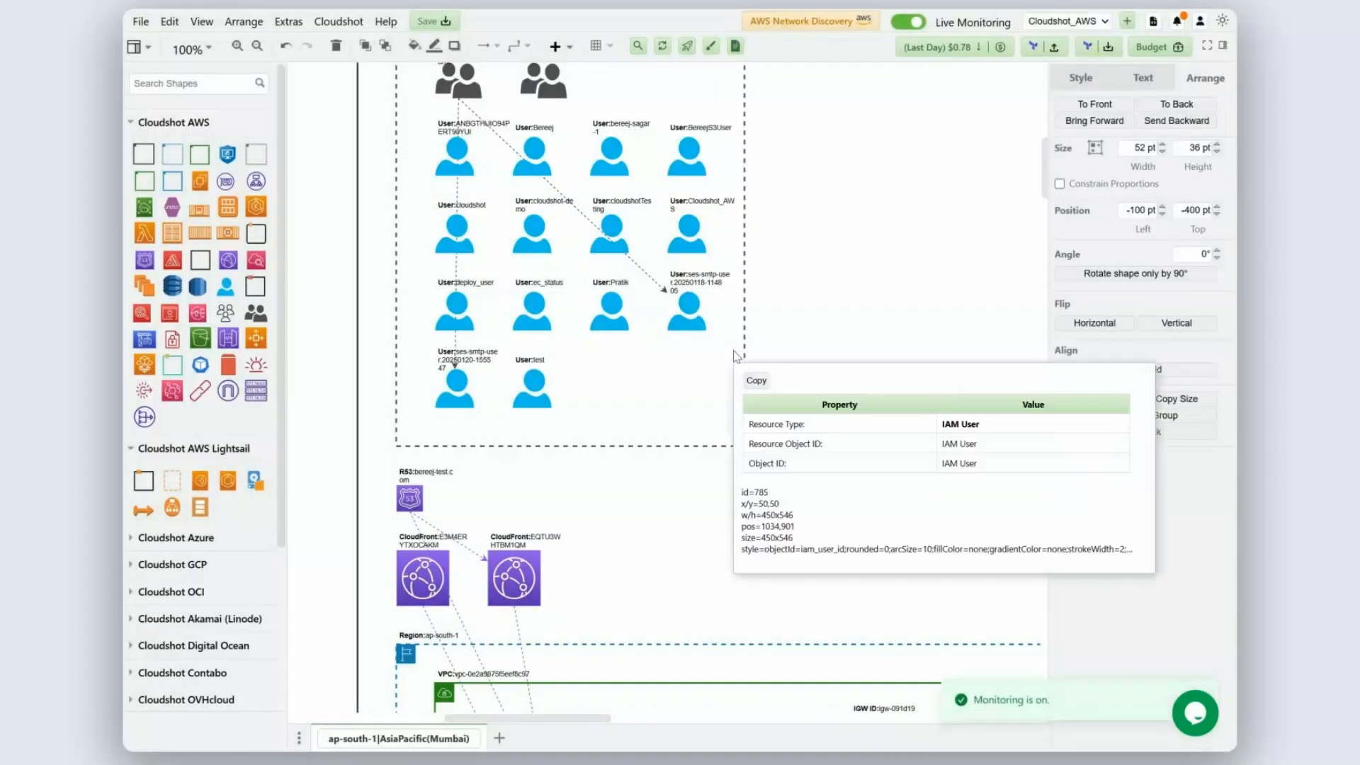
{"action": "scroll", "coordinate": [734, 356], "scroll_direction": "down", "scroll_amount": 3}
{"action": "scroll", "coordinate": [733, 357], "scroll_direction": "down", "scroll_amount": 6}
{"action": "left_click_drag", "start_coordinate": [571, 719], "coordinate": [608, 718]}
{"action": "scroll", "coordinate": [597, 438], "scroll_direction": "down", "scroll_amount": 5}
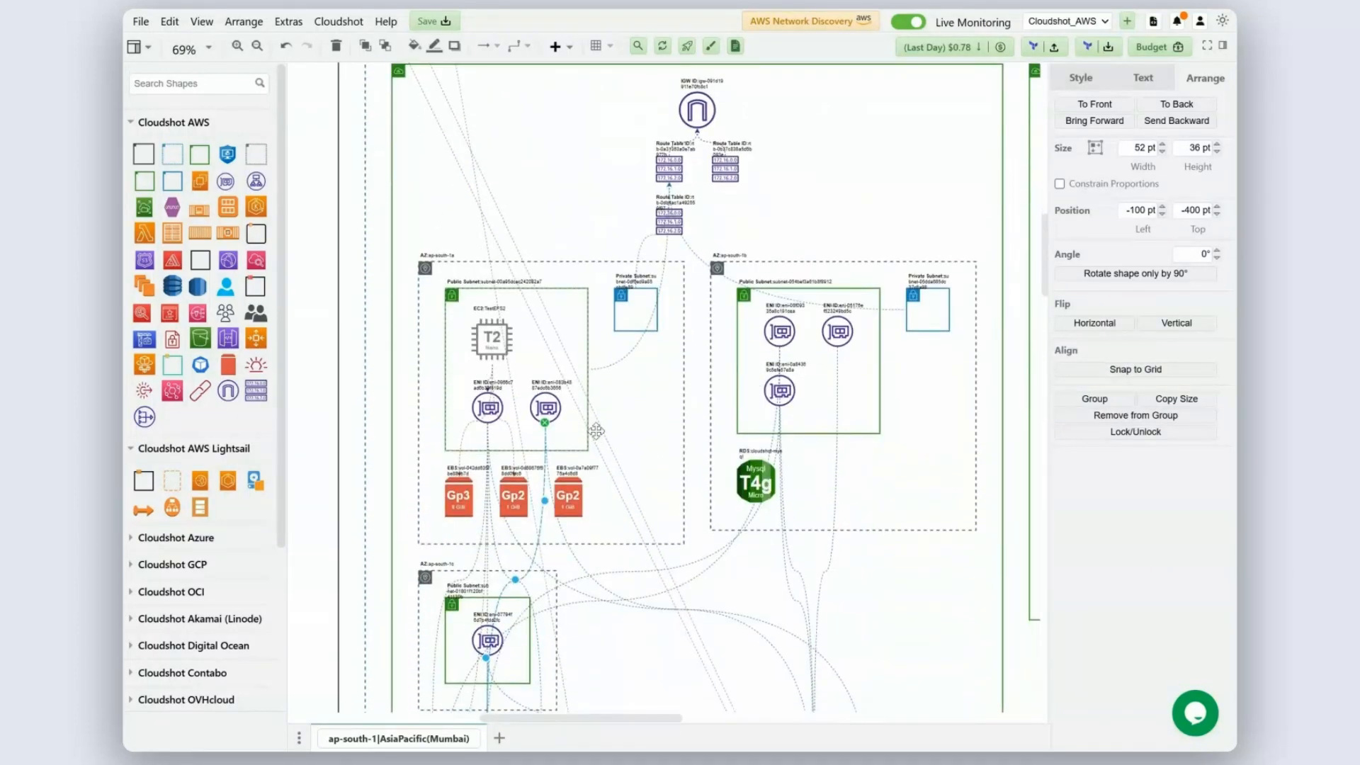
{"action": "scroll", "coordinate": [597, 438], "scroll_direction": "right", "scroll_amount": 8}
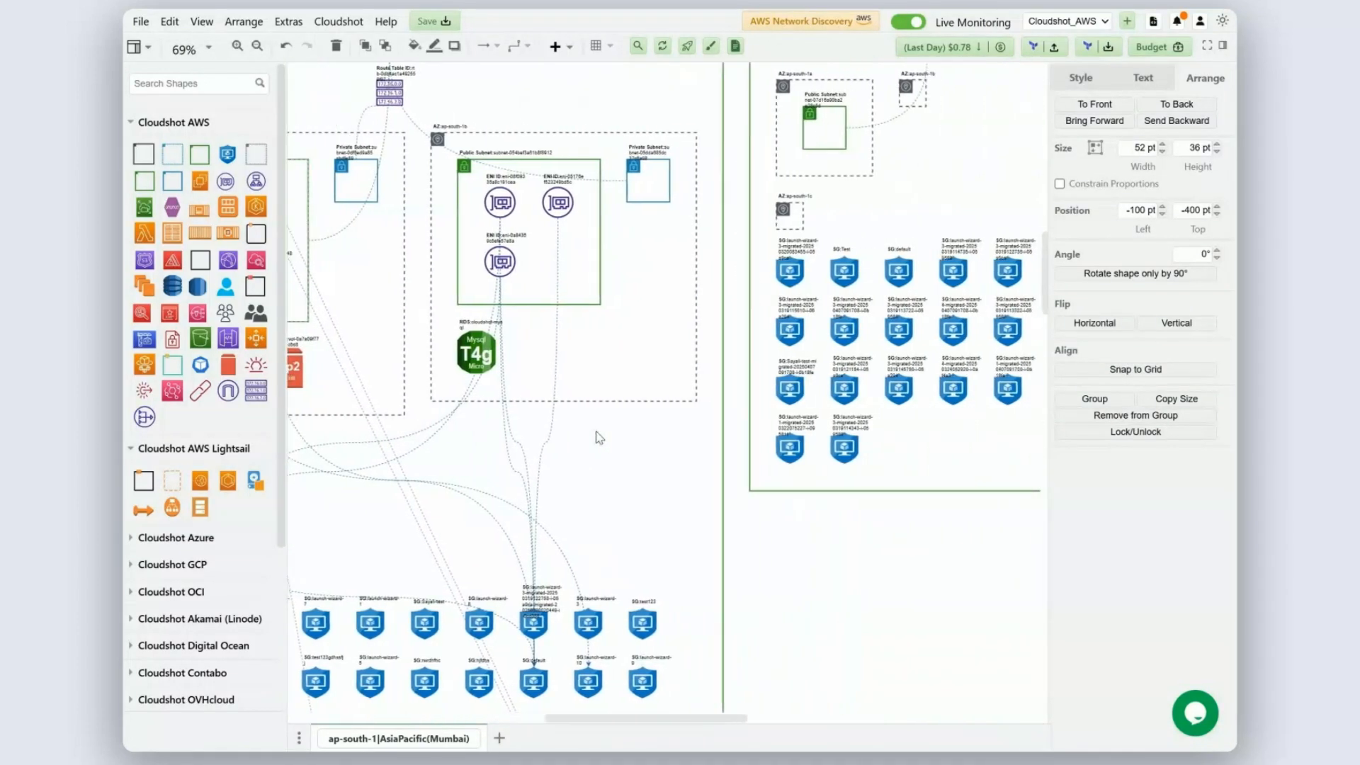
{"action": "scroll", "coordinate": [597, 438], "scroll_direction": "left", "scroll_amount": 5}
{"action": "scroll", "coordinate": [597, 438], "scroll_direction": "left", "scroll_amount": 3}
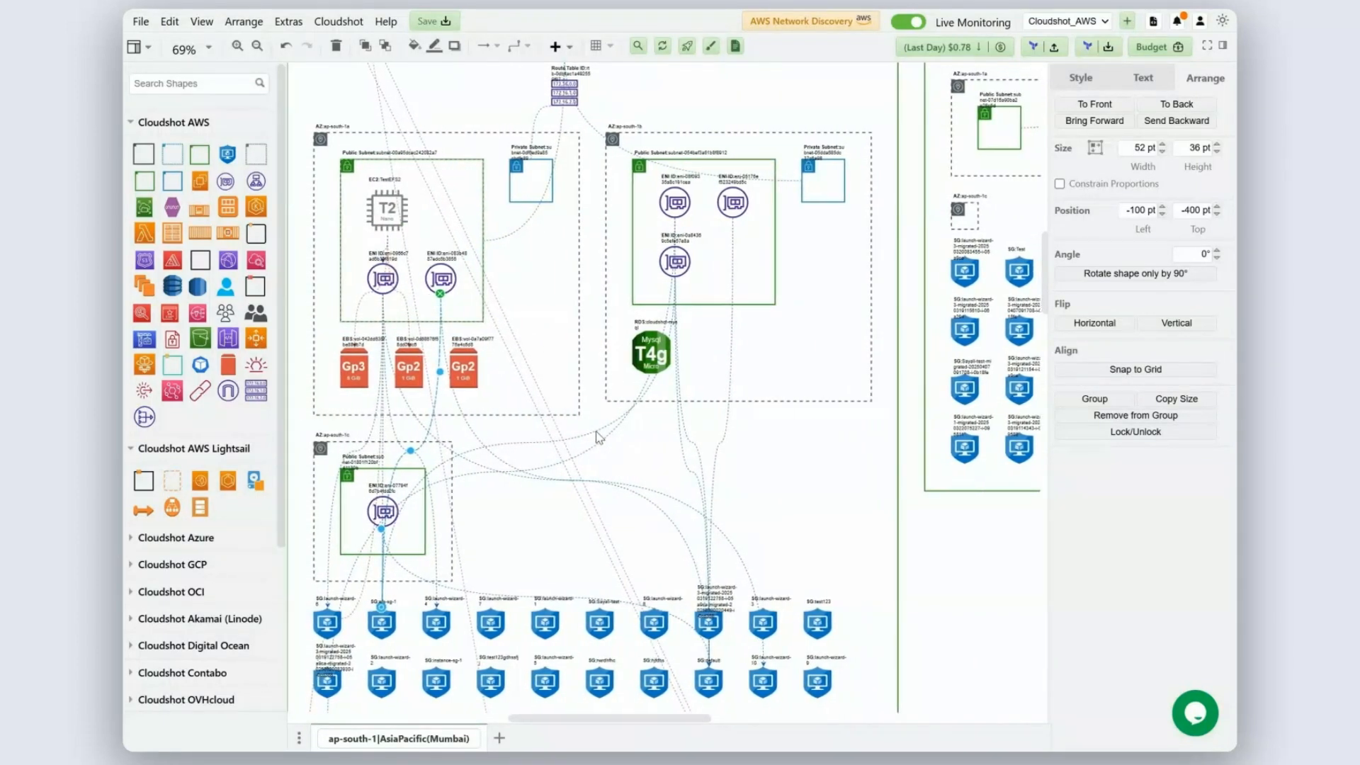
{"action": "left_click", "coordinate": [382, 211]}
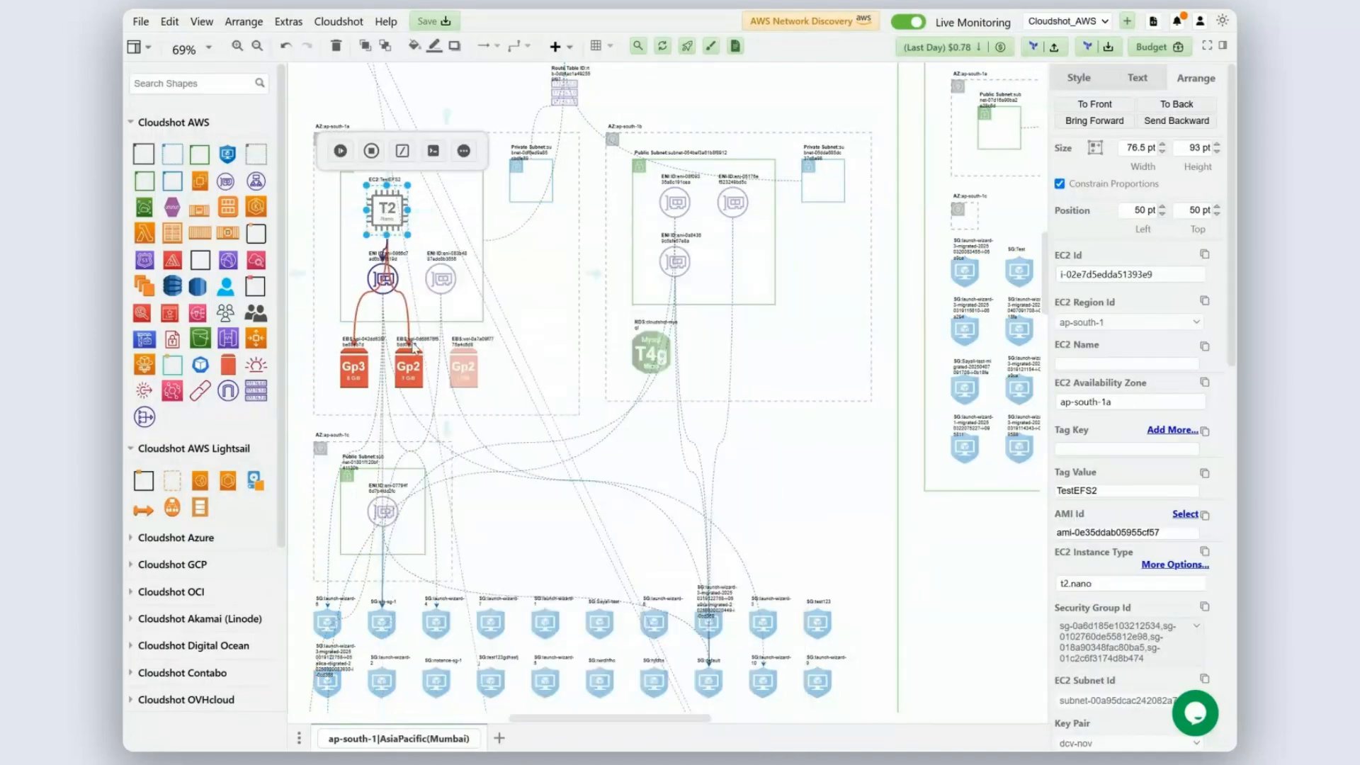